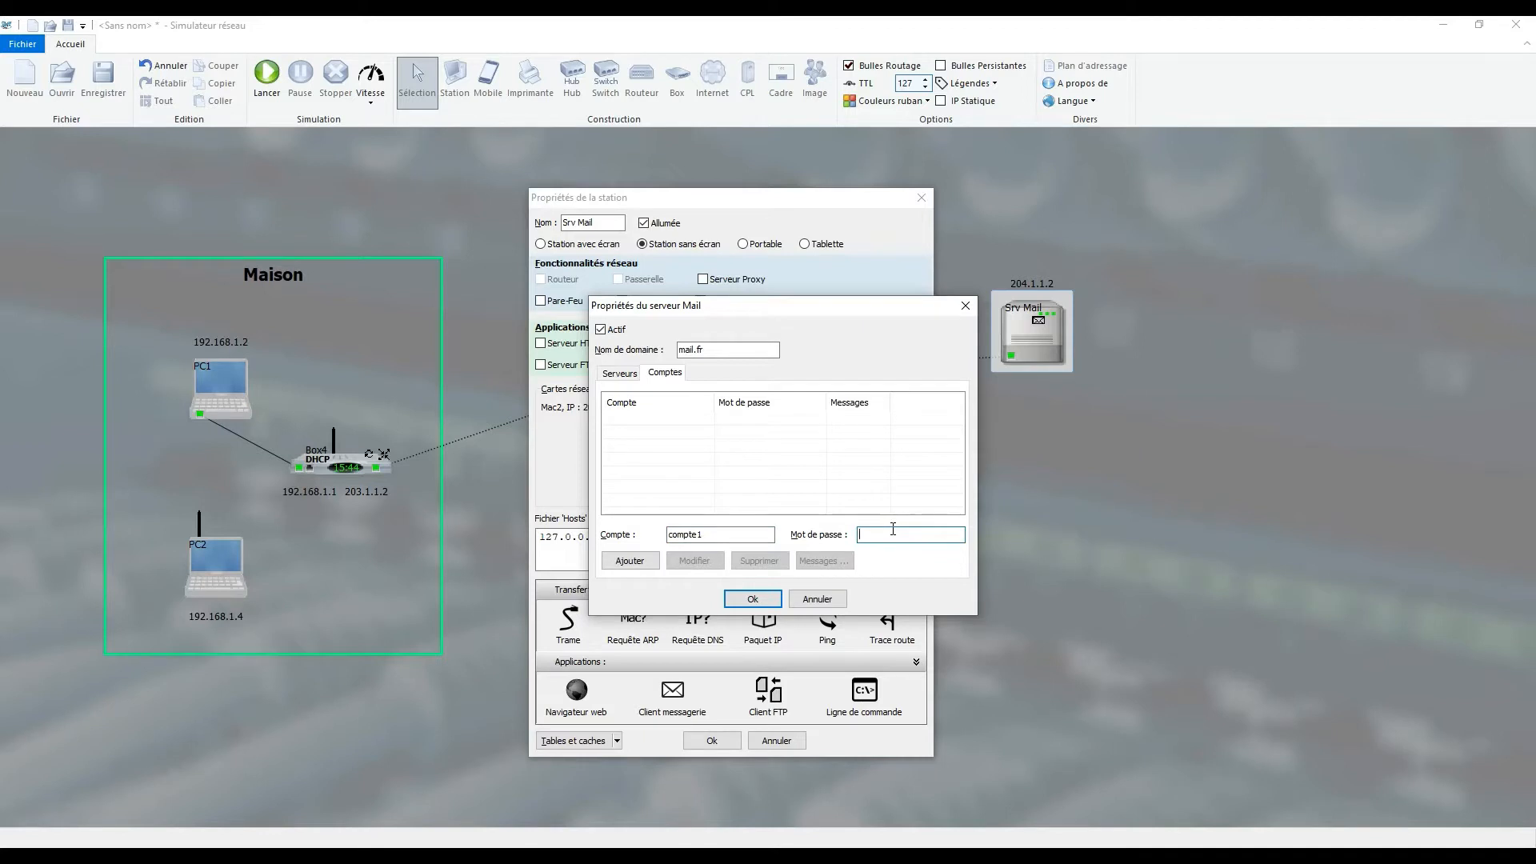
- Add the accounts compte1 and compte2 to the mail server, each with its account password
click(656, 561)
click(685, 535)
text(c)
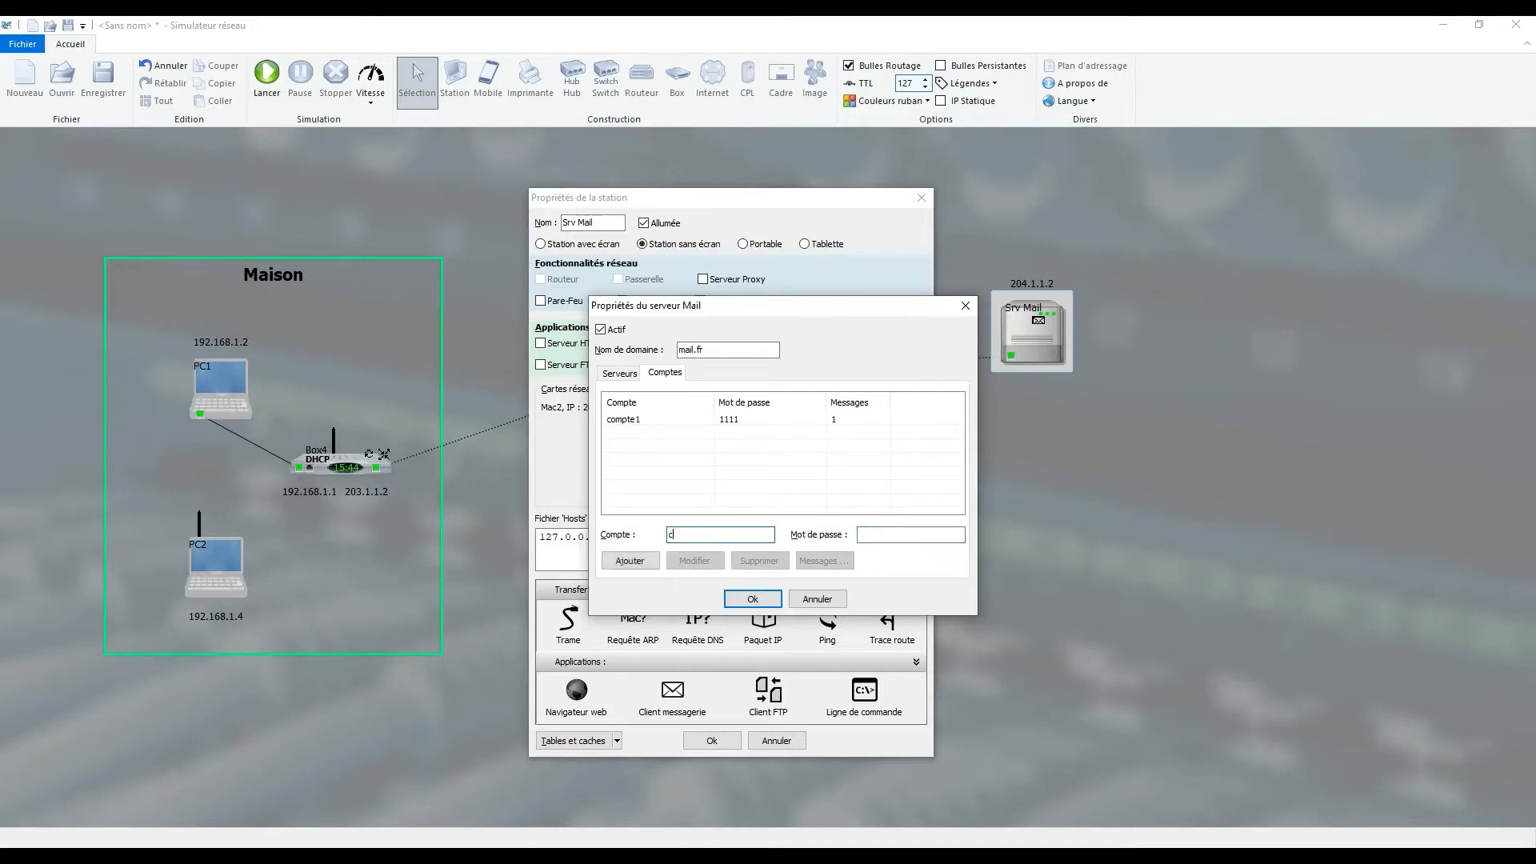
text(ompte2)
key(Tab)
click(630, 561)
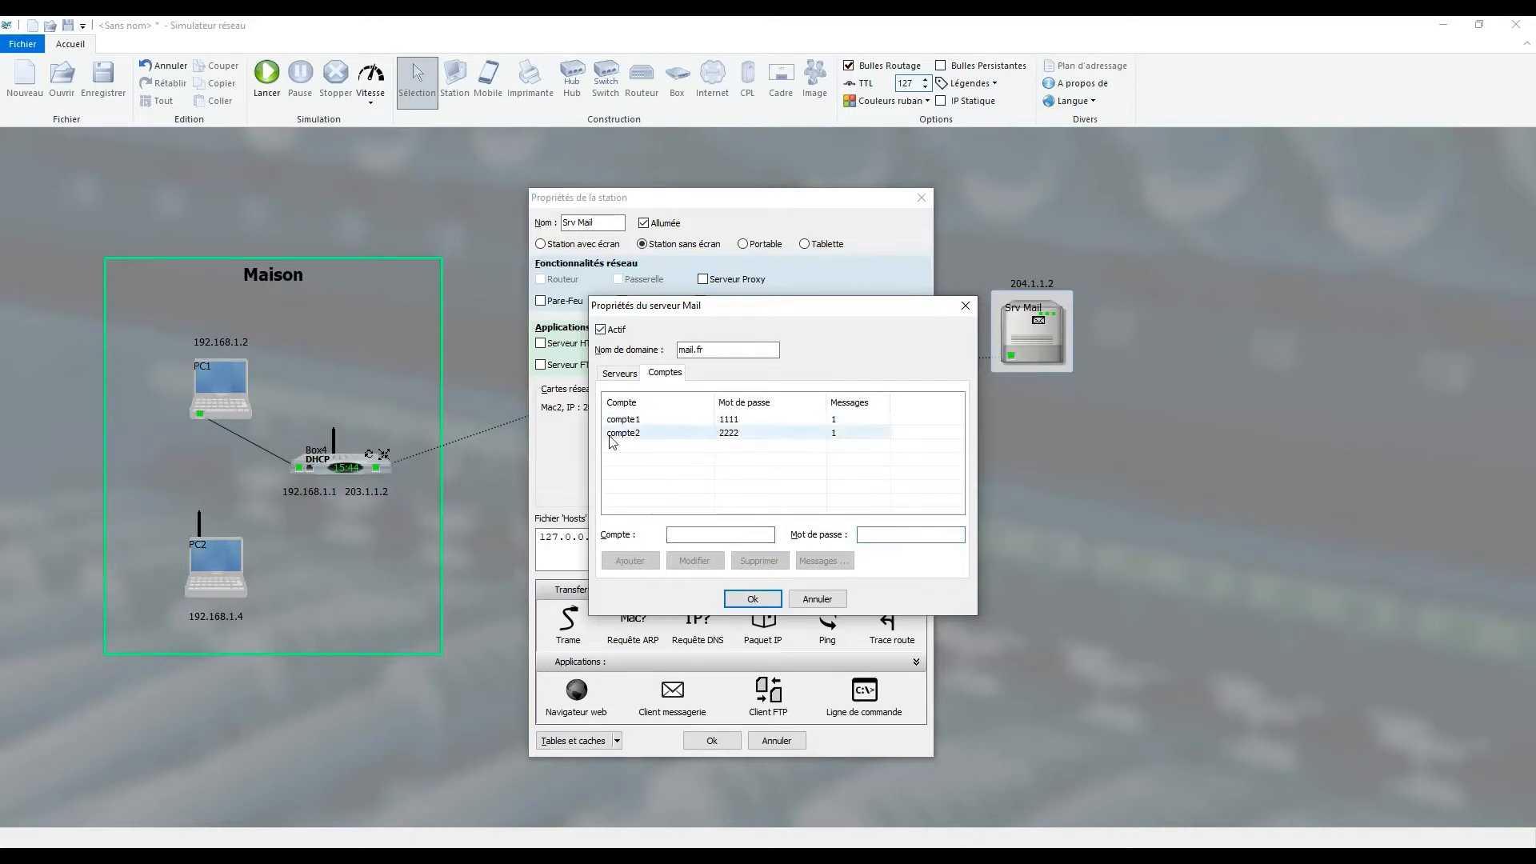
- Review both mail accounts and the SMTP and POP3 server settings, and validate the mail server and station properties
click(668, 421)
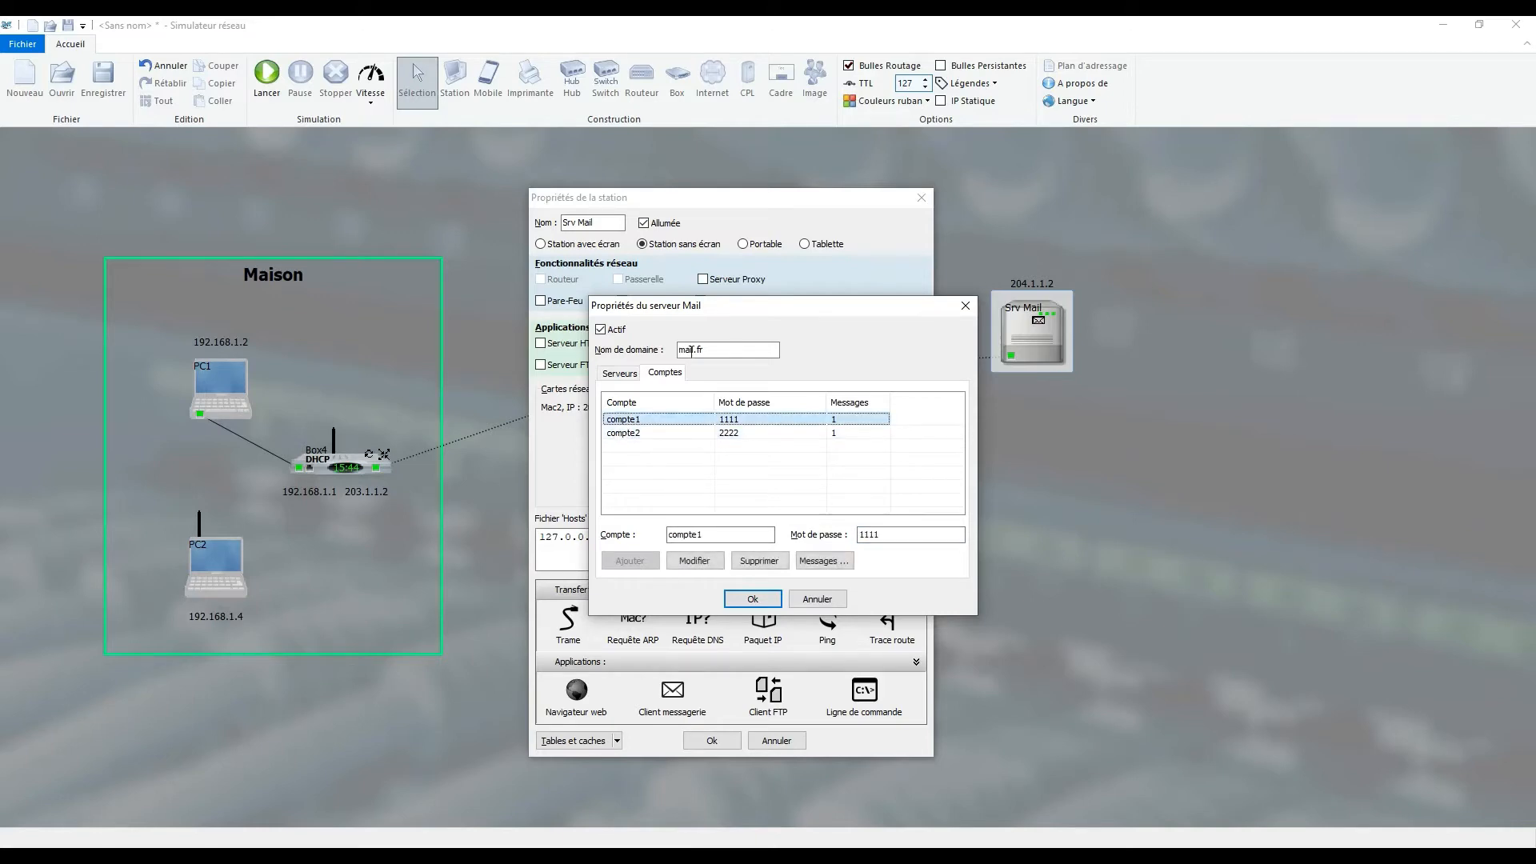
click(632, 434)
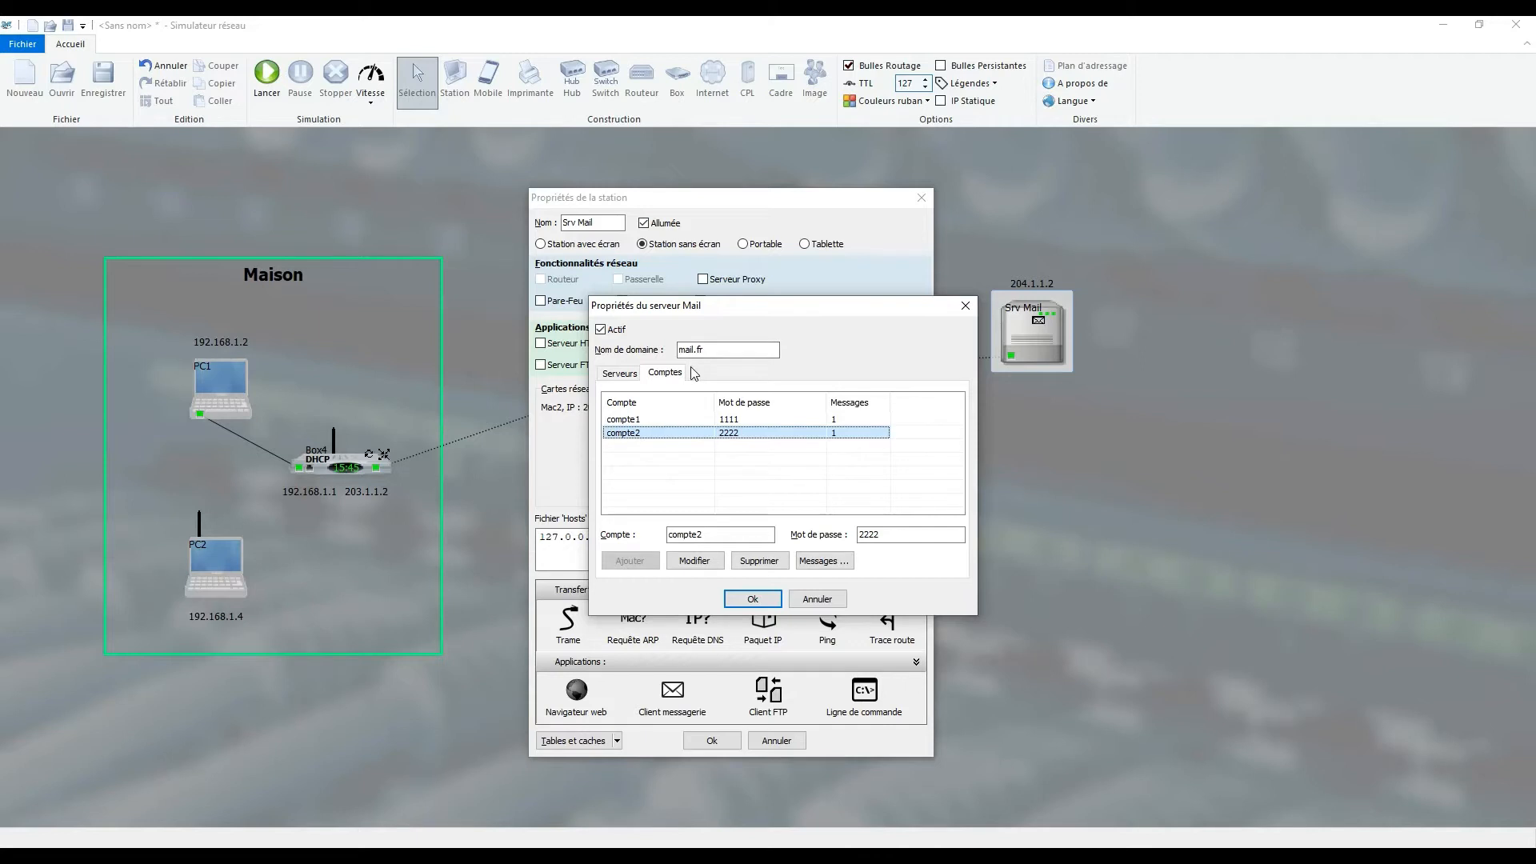
click(621, 374)
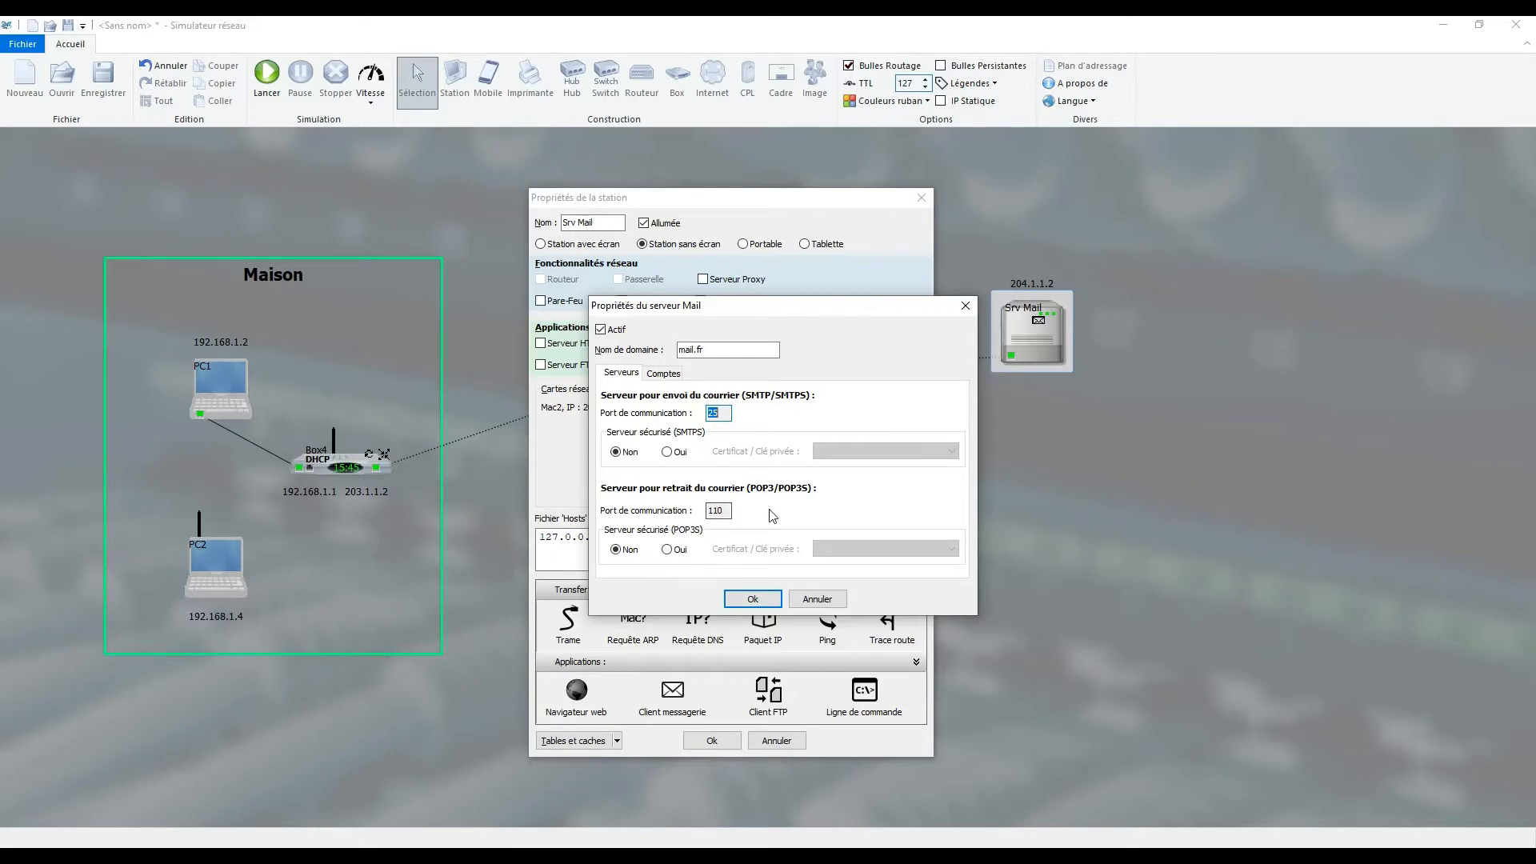
click(756, 596)
click(711, 740)
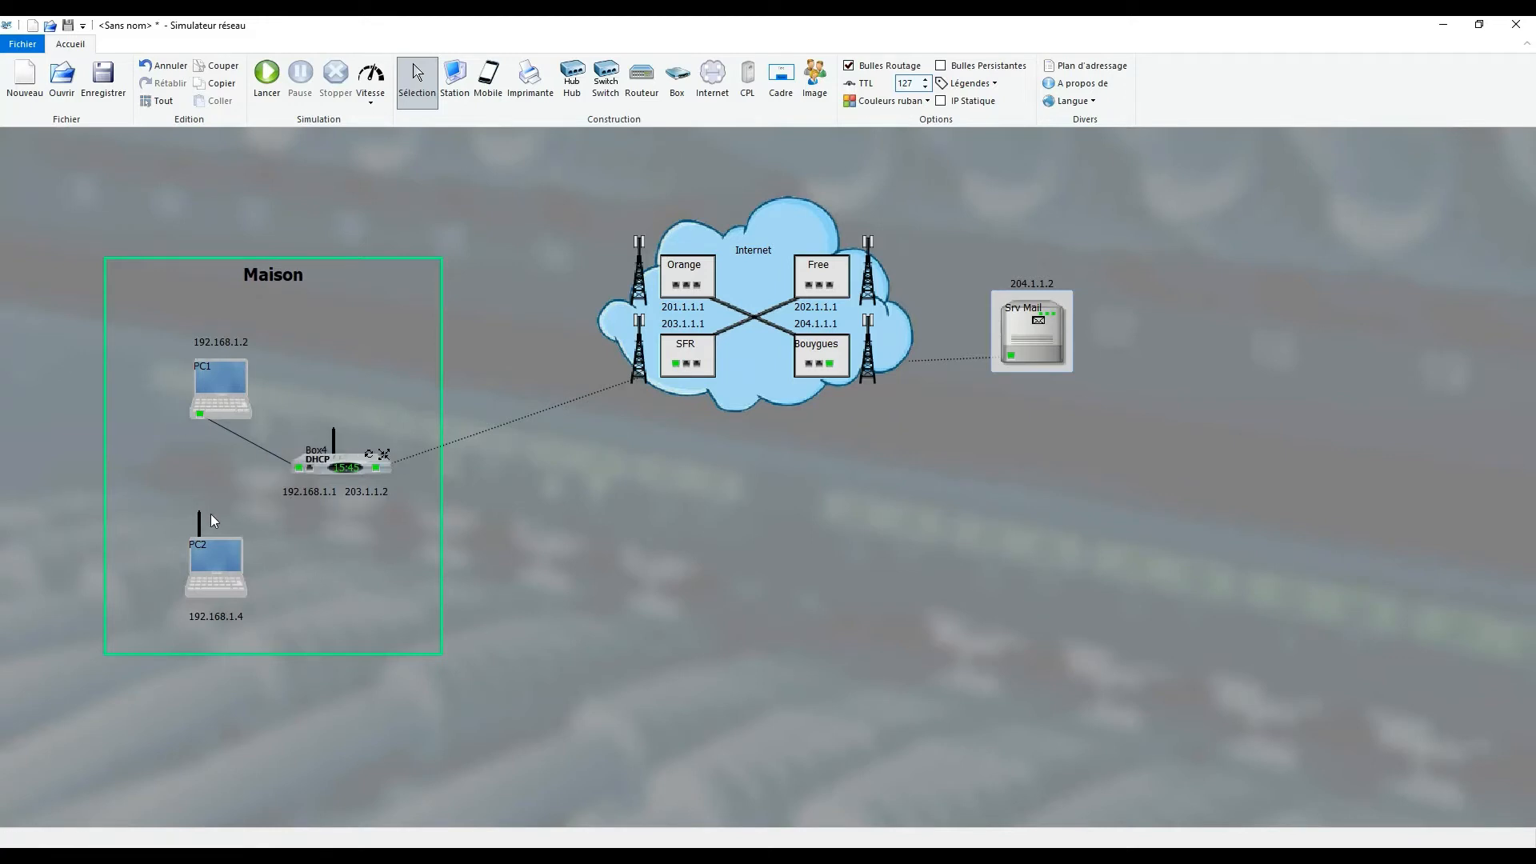
- Open the mail client of PC1 and enter compte1's e-mail address and account password
click(218, 411)
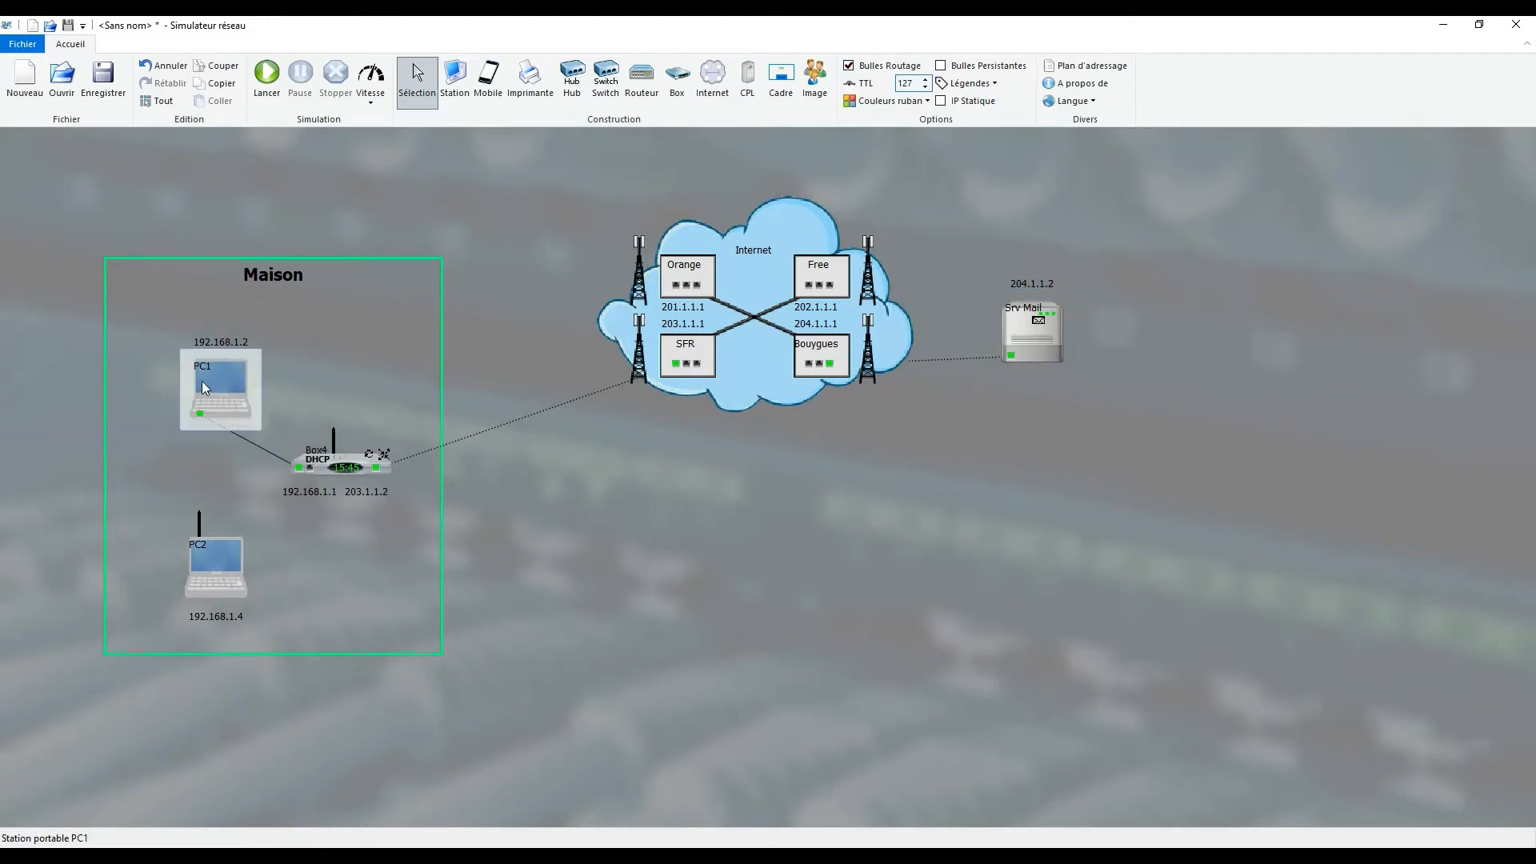
right_click(208, 385)
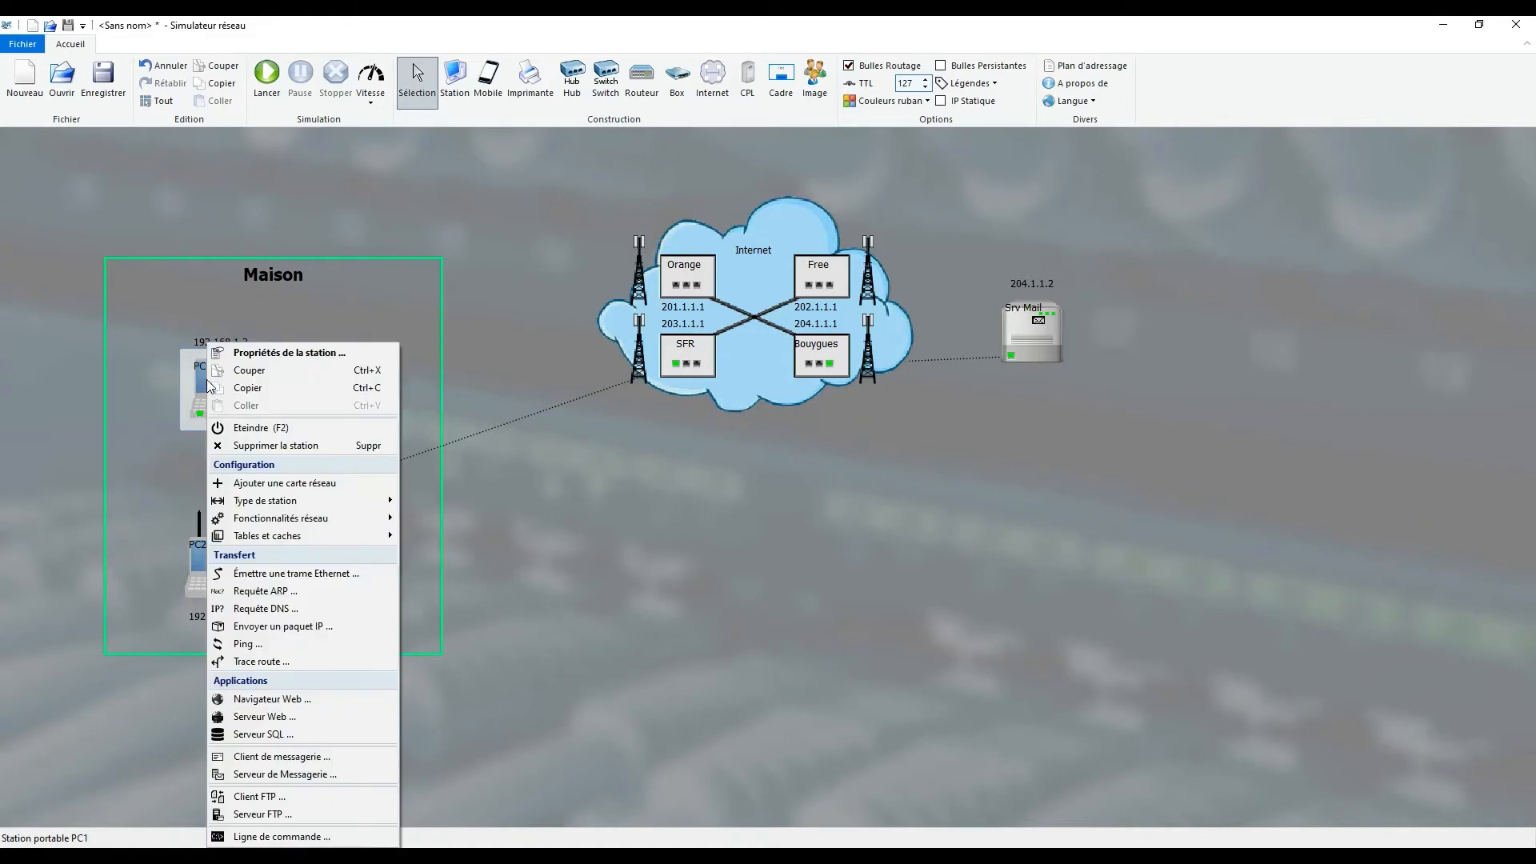
click(259, 758)
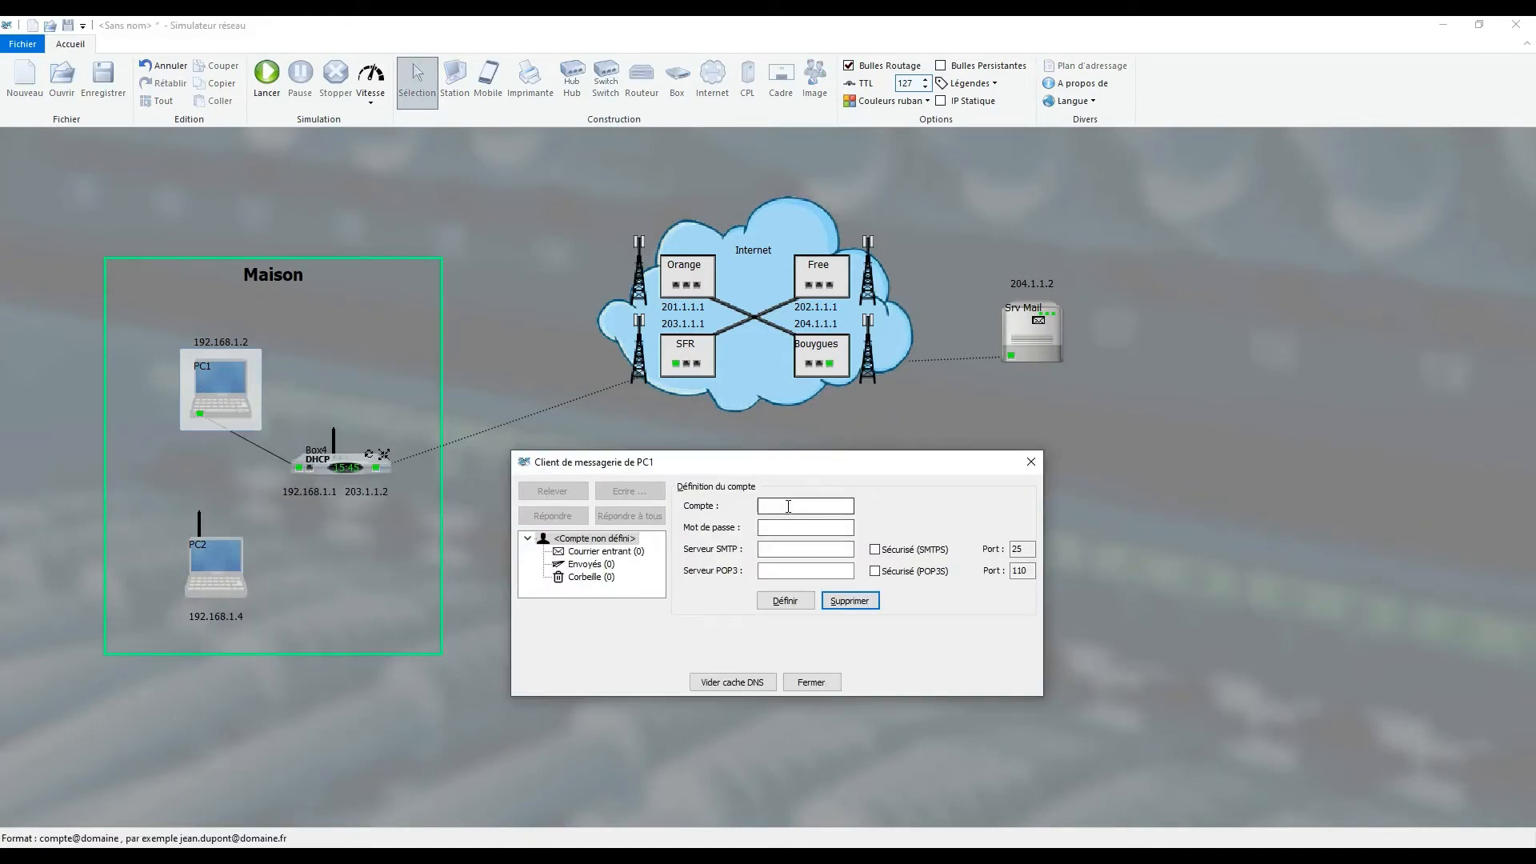
click(788, 507)
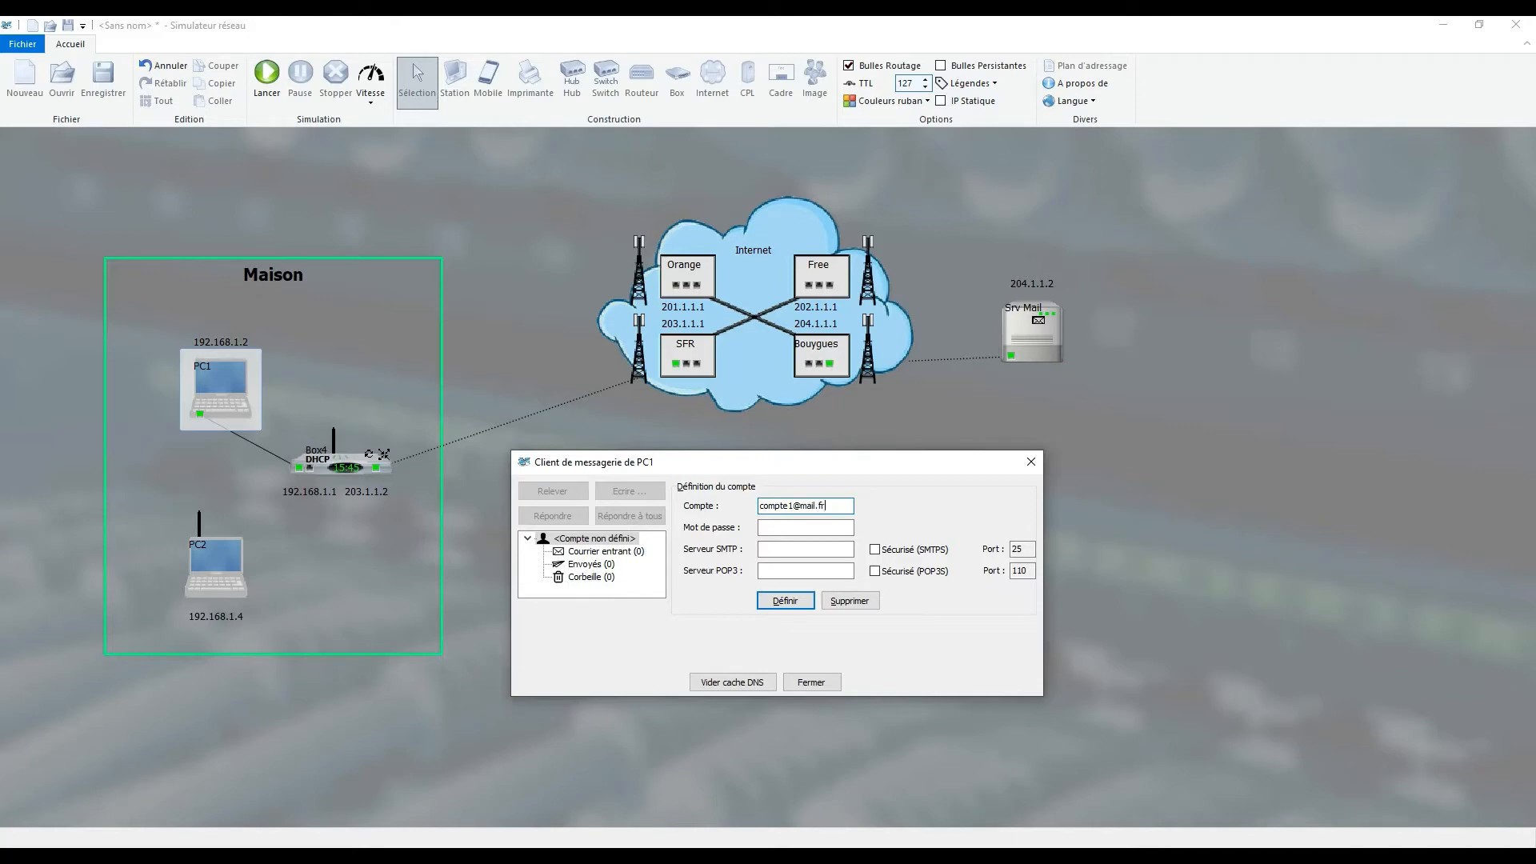
click(785, 524)
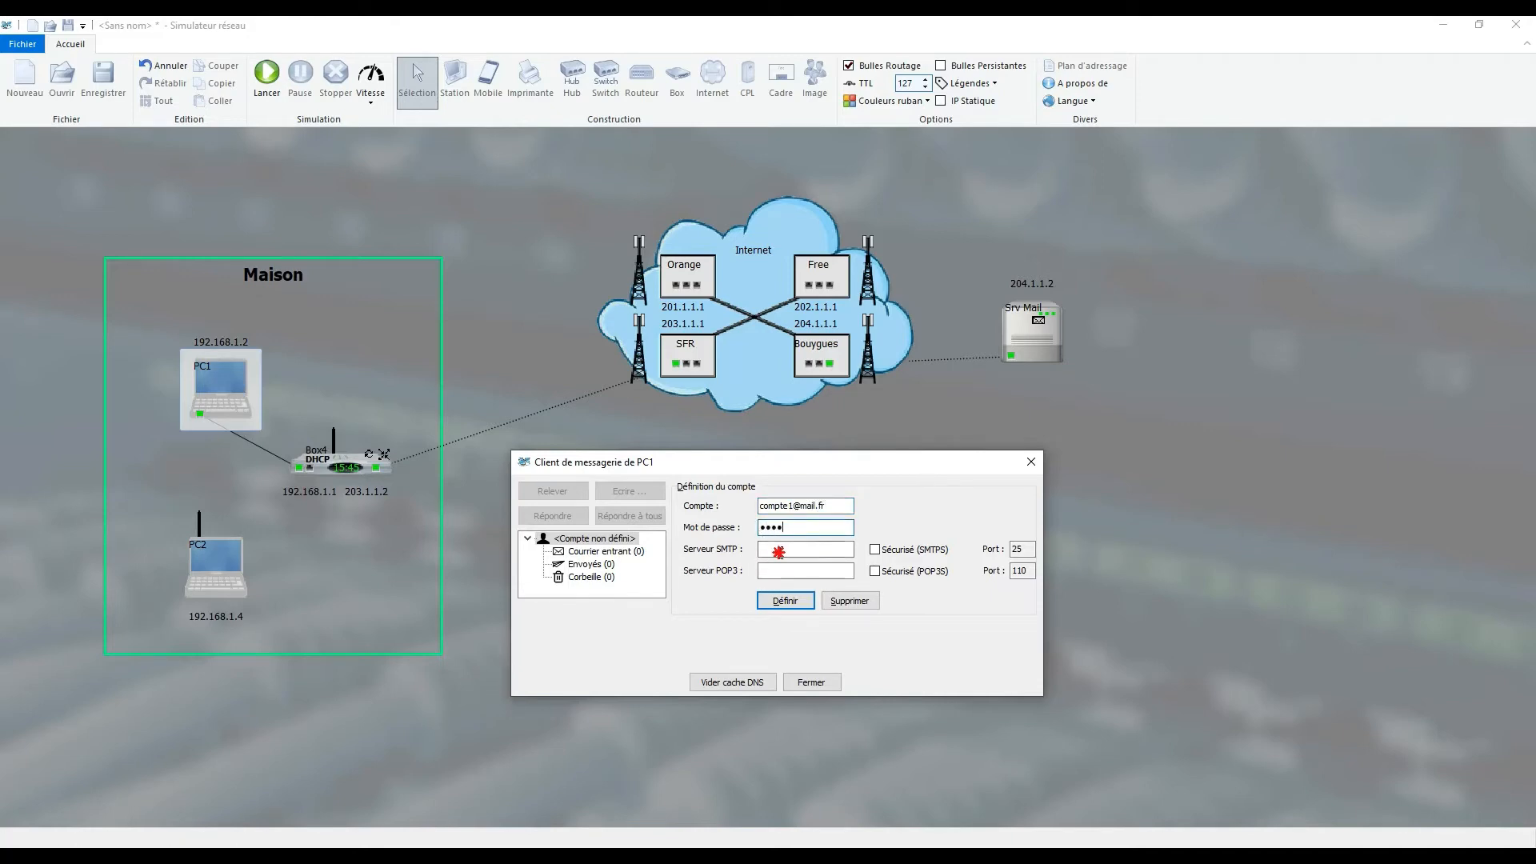
- Set PC1's SMTP and POP3 servers to the Srv Mail address 204.1.1.2 and define the account
click(788, 549)
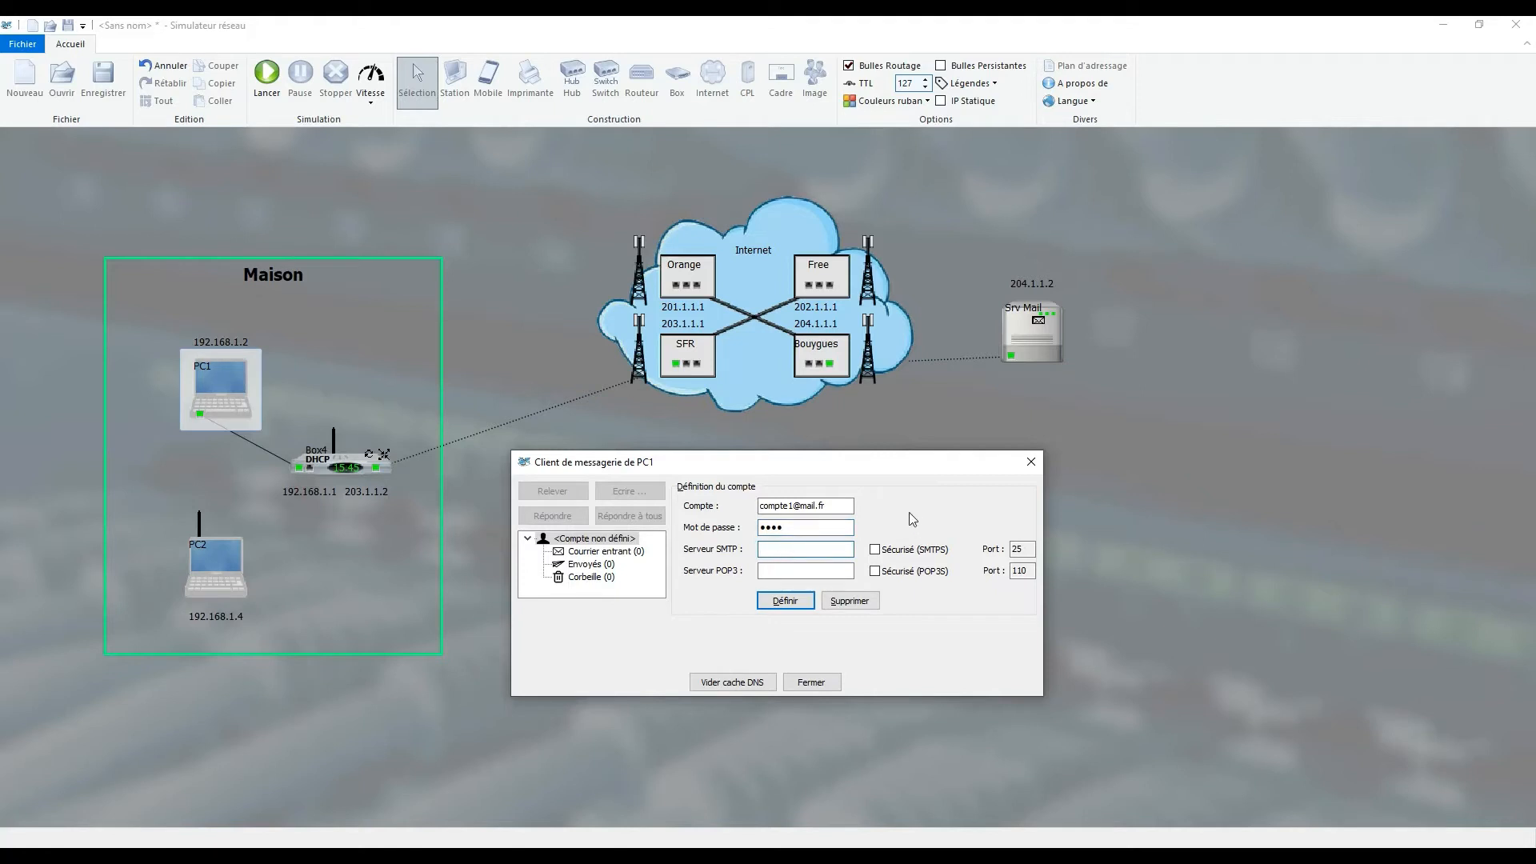
click(1026, 285)
click(792, 570)
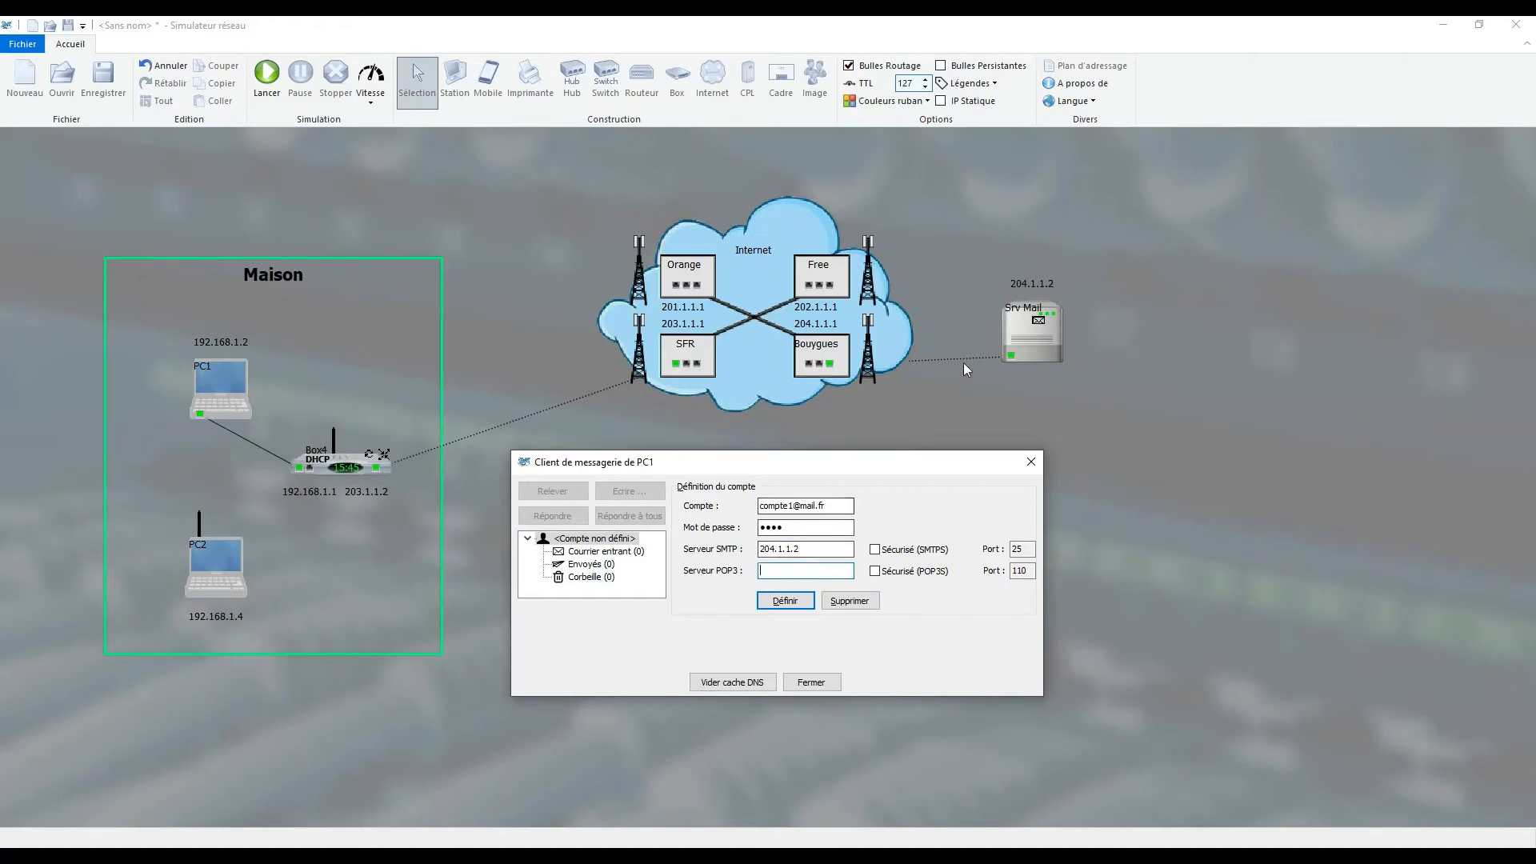
click(1029, 285)
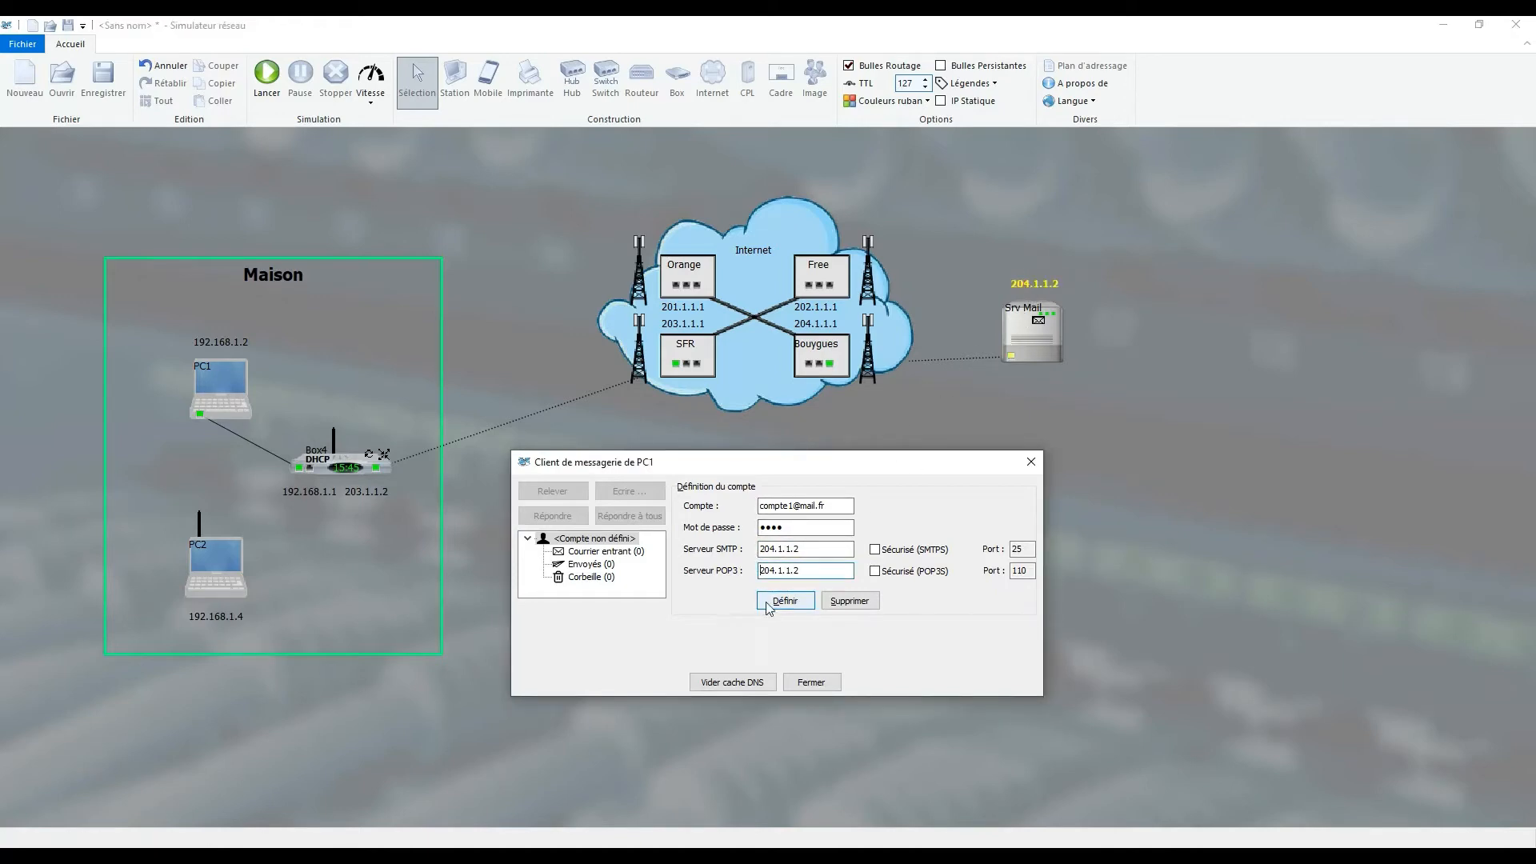
click(784, 601)
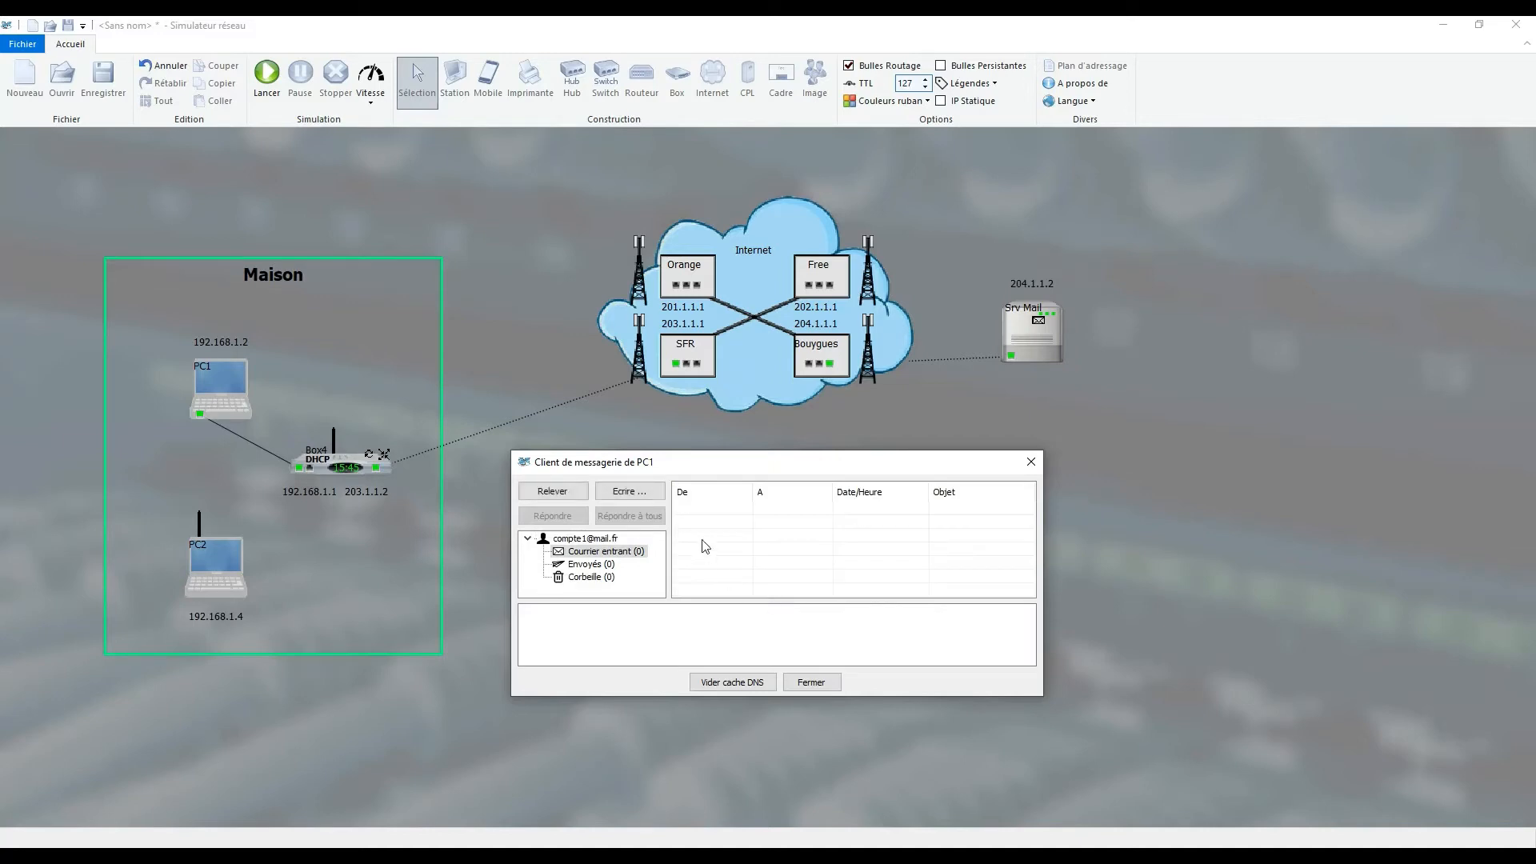
- Send a message from PC1 to compte2's e-mail address with the subject "essai" and the text "Bonjour !"
click(620, 491)
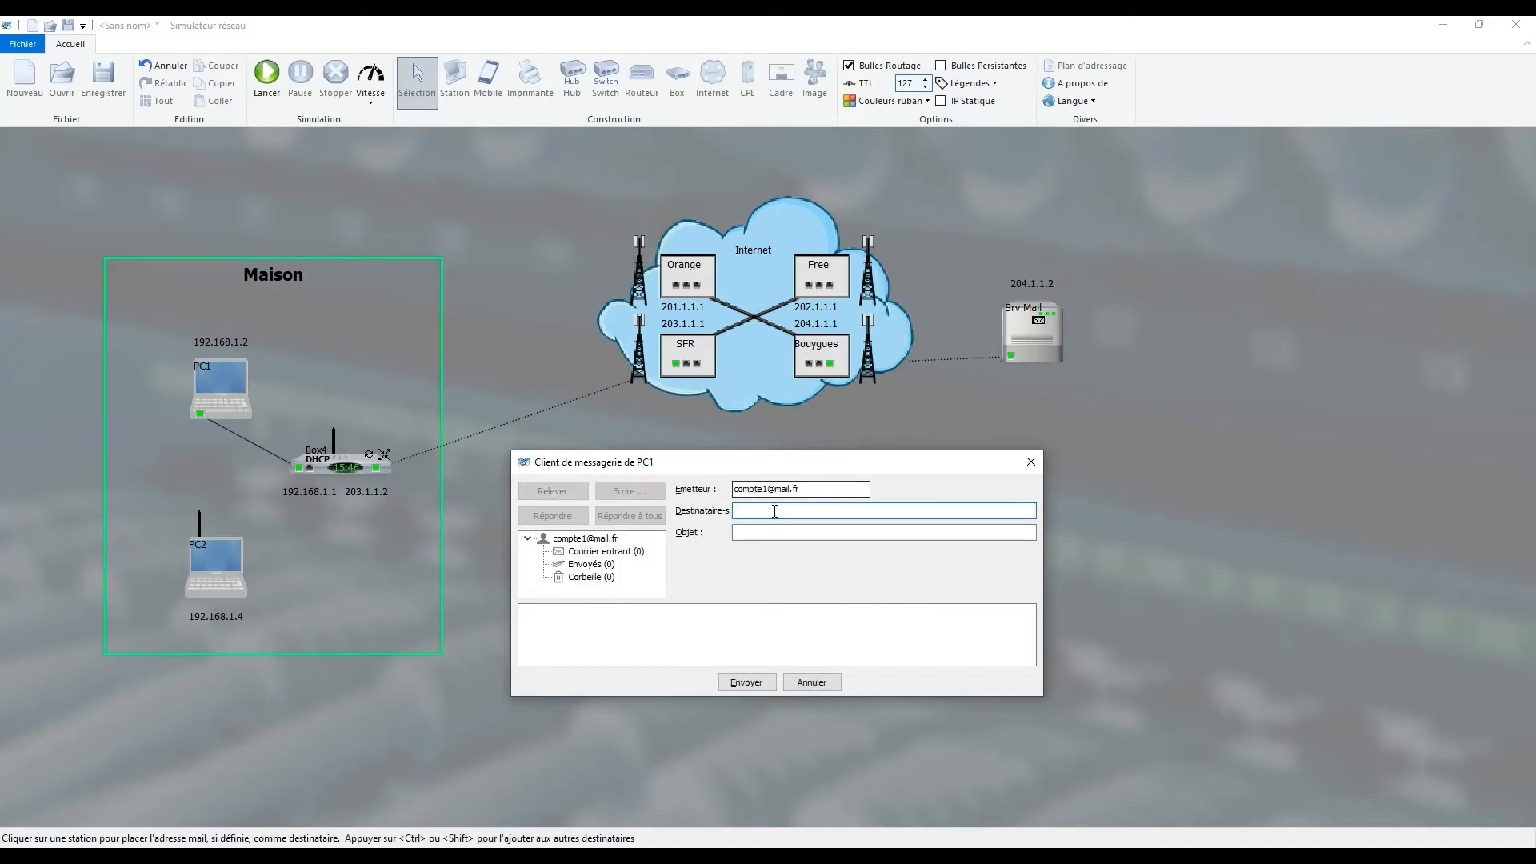
text(compte2@mail.fr)
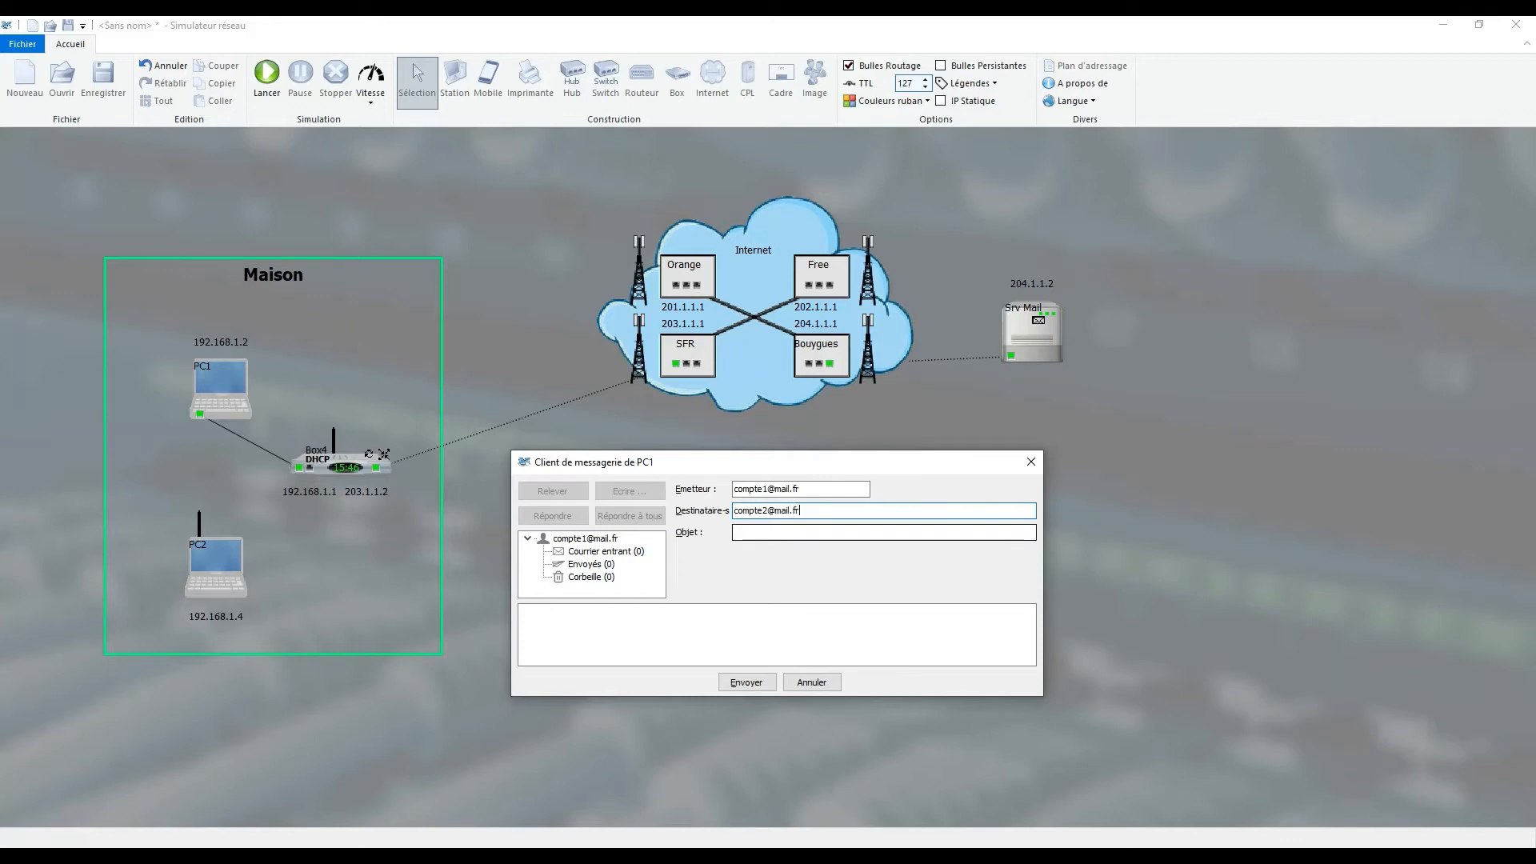
key(Tab)
text(essai)
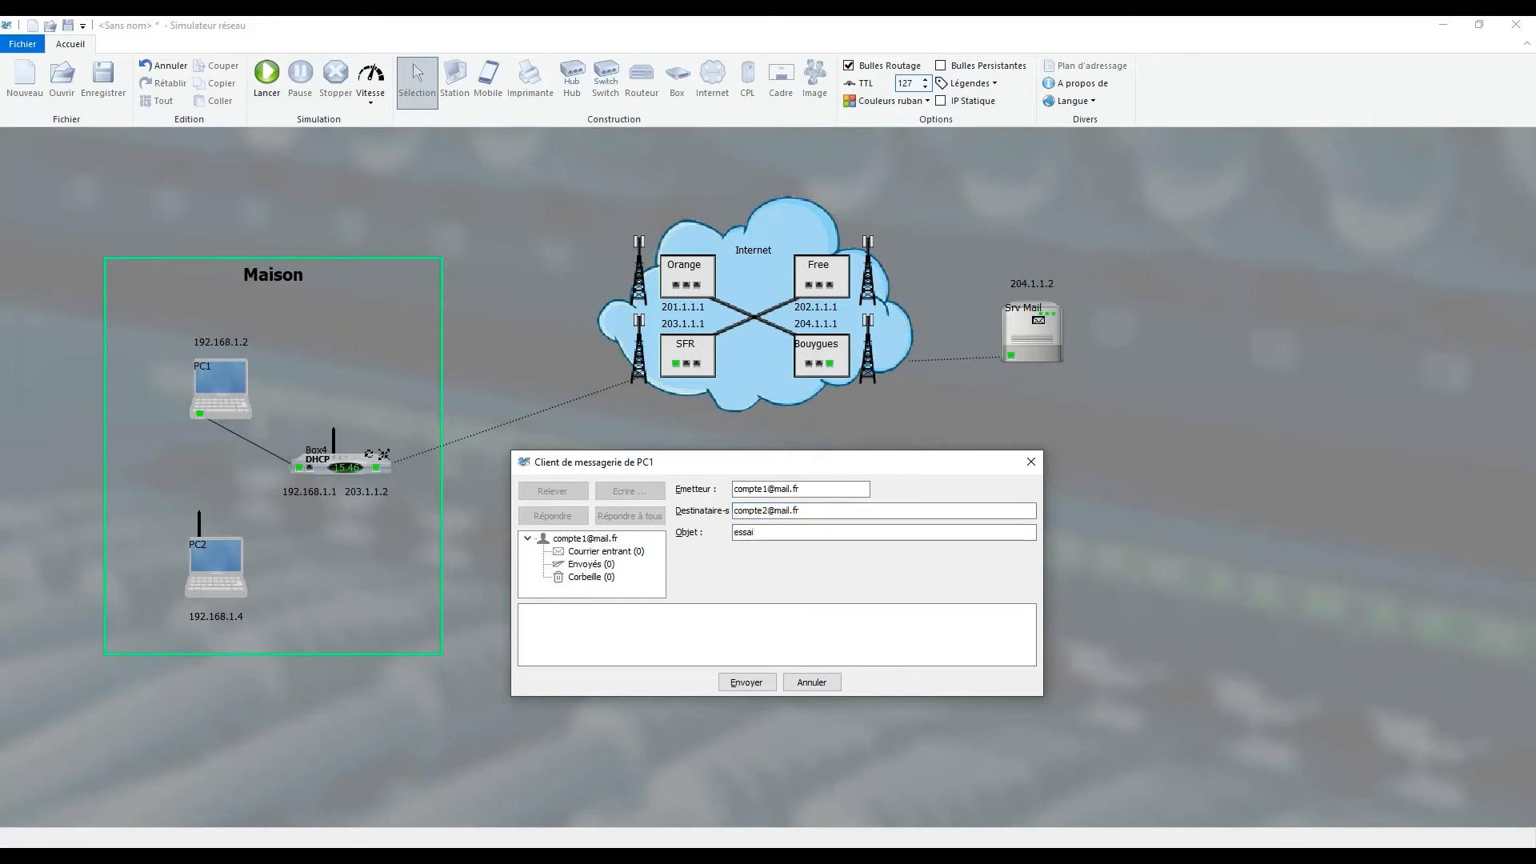
click(616, 636)
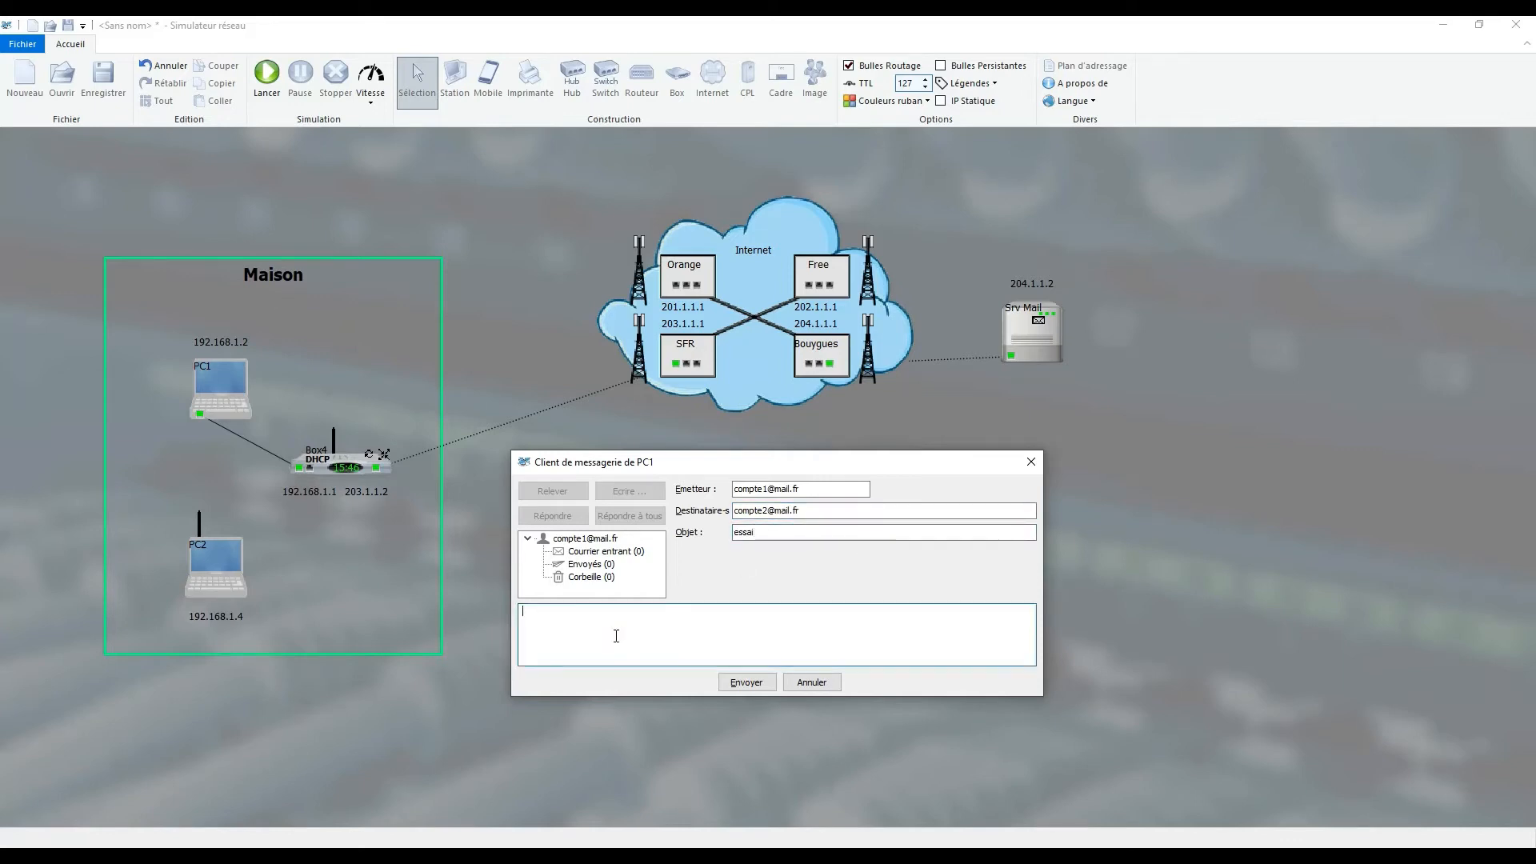
text(Bonjour !)
click(752, 683)
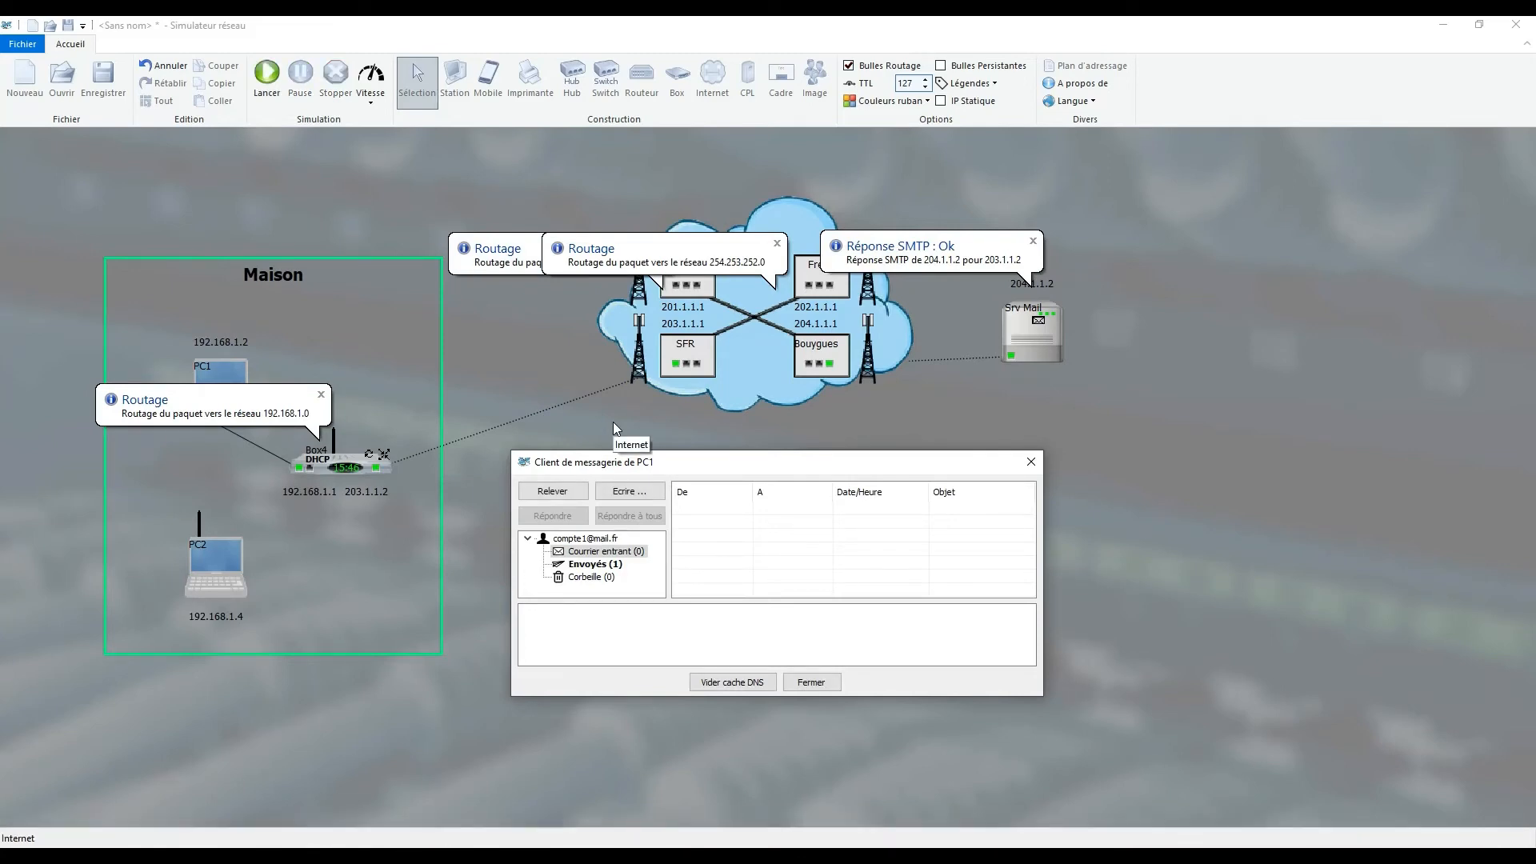
- View the "essai" message in PC1's sent mail and close the mail client
click(598, 566)
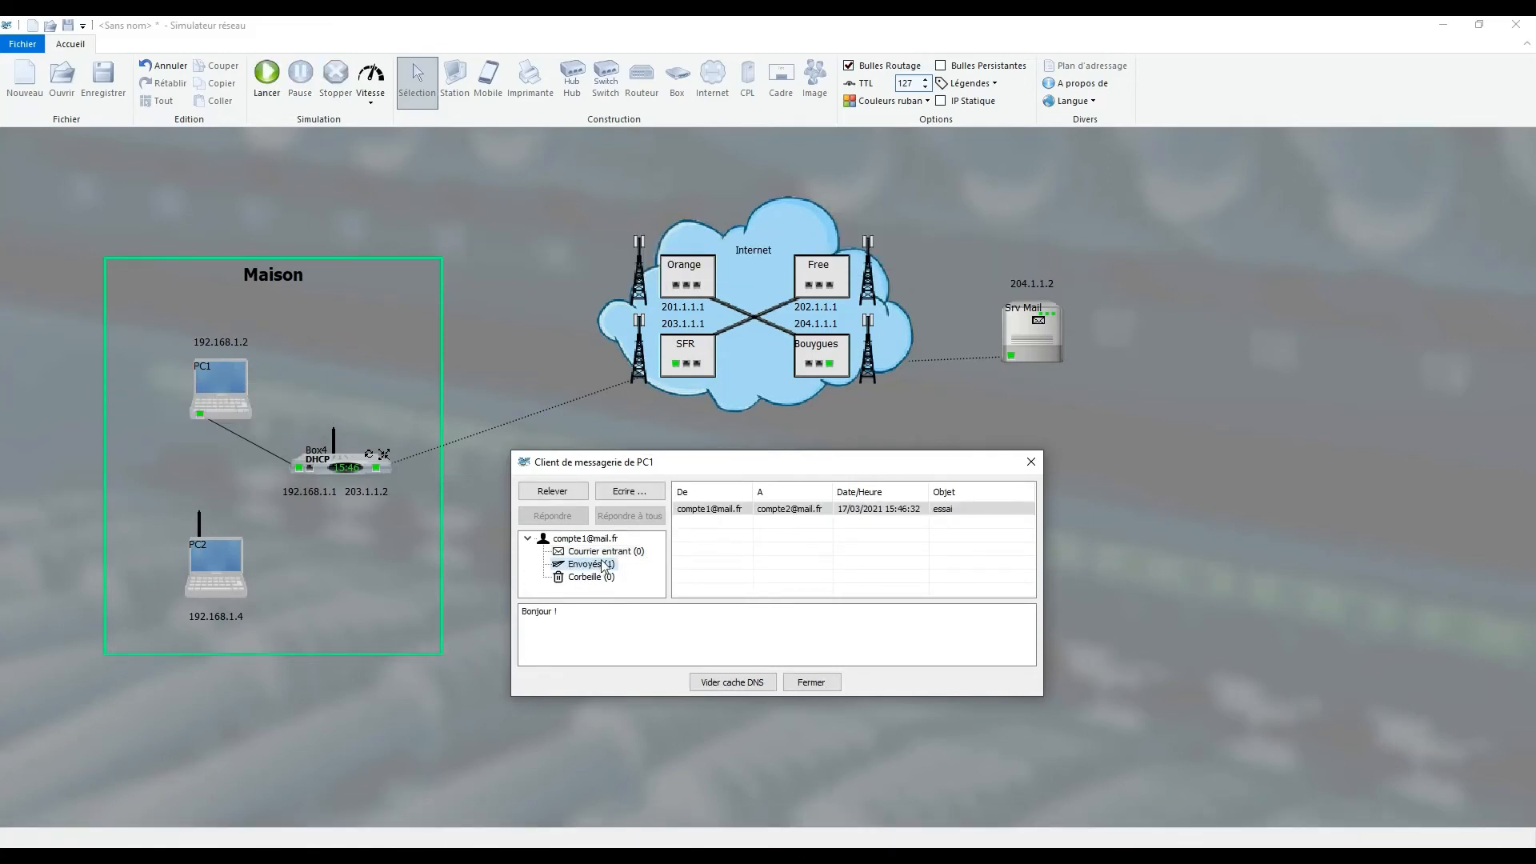
click(709, 512)
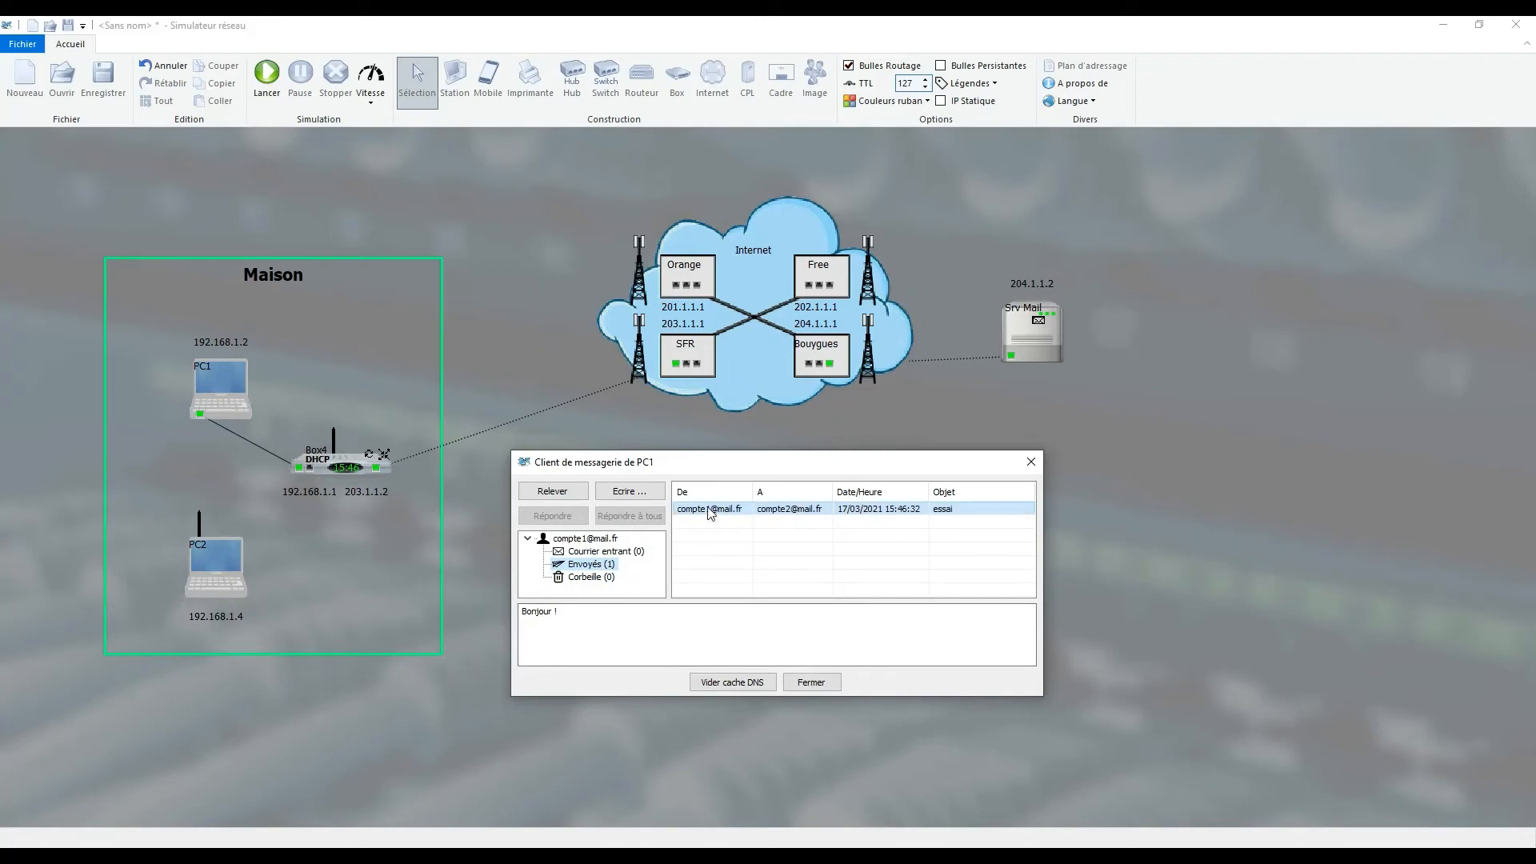
click(811, 681)
right_click(219, 571)
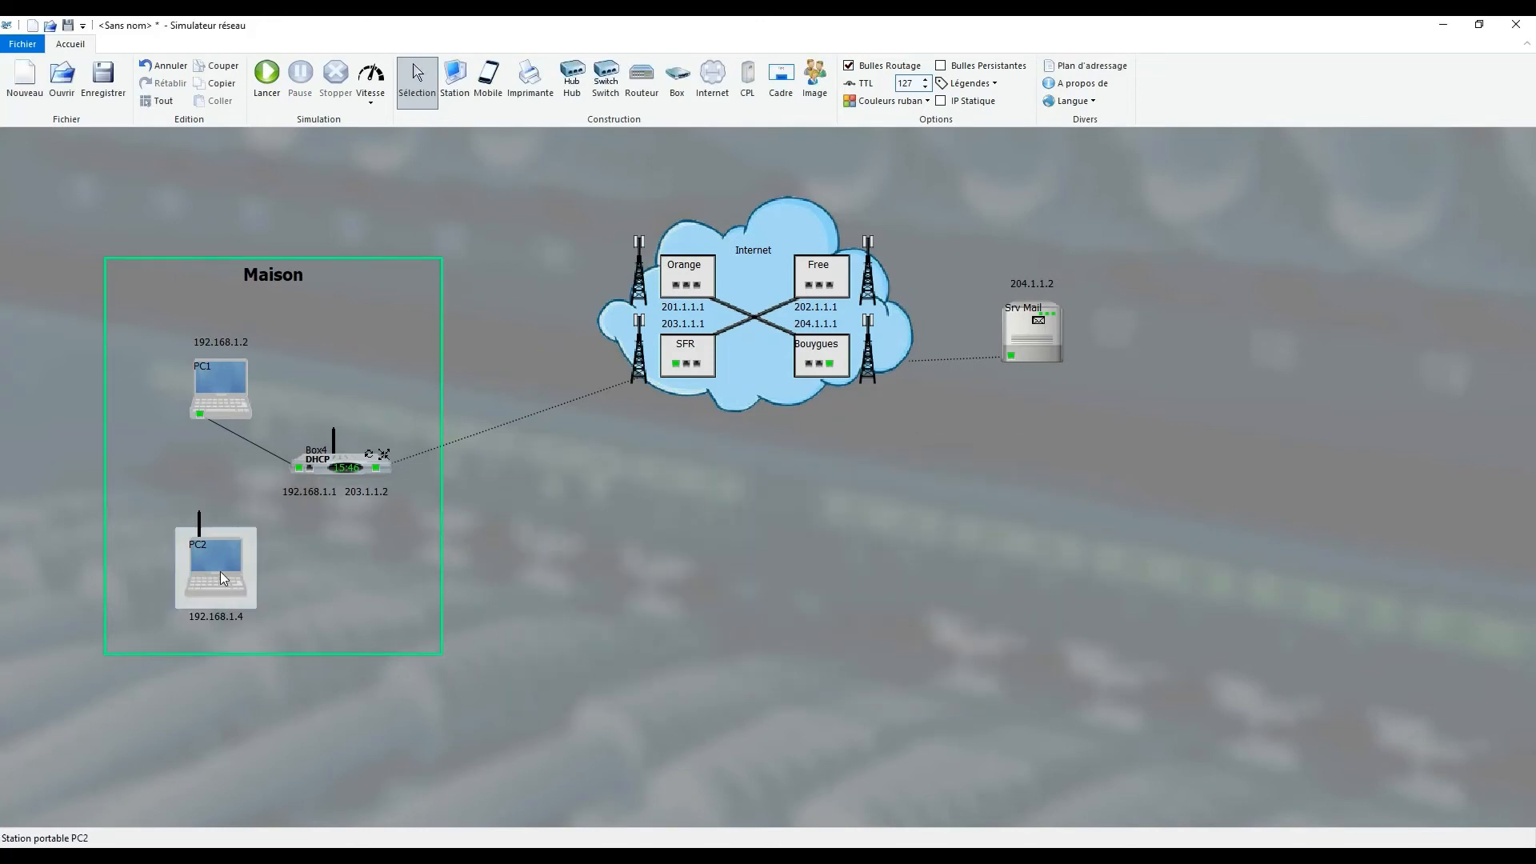
click(270, 521)
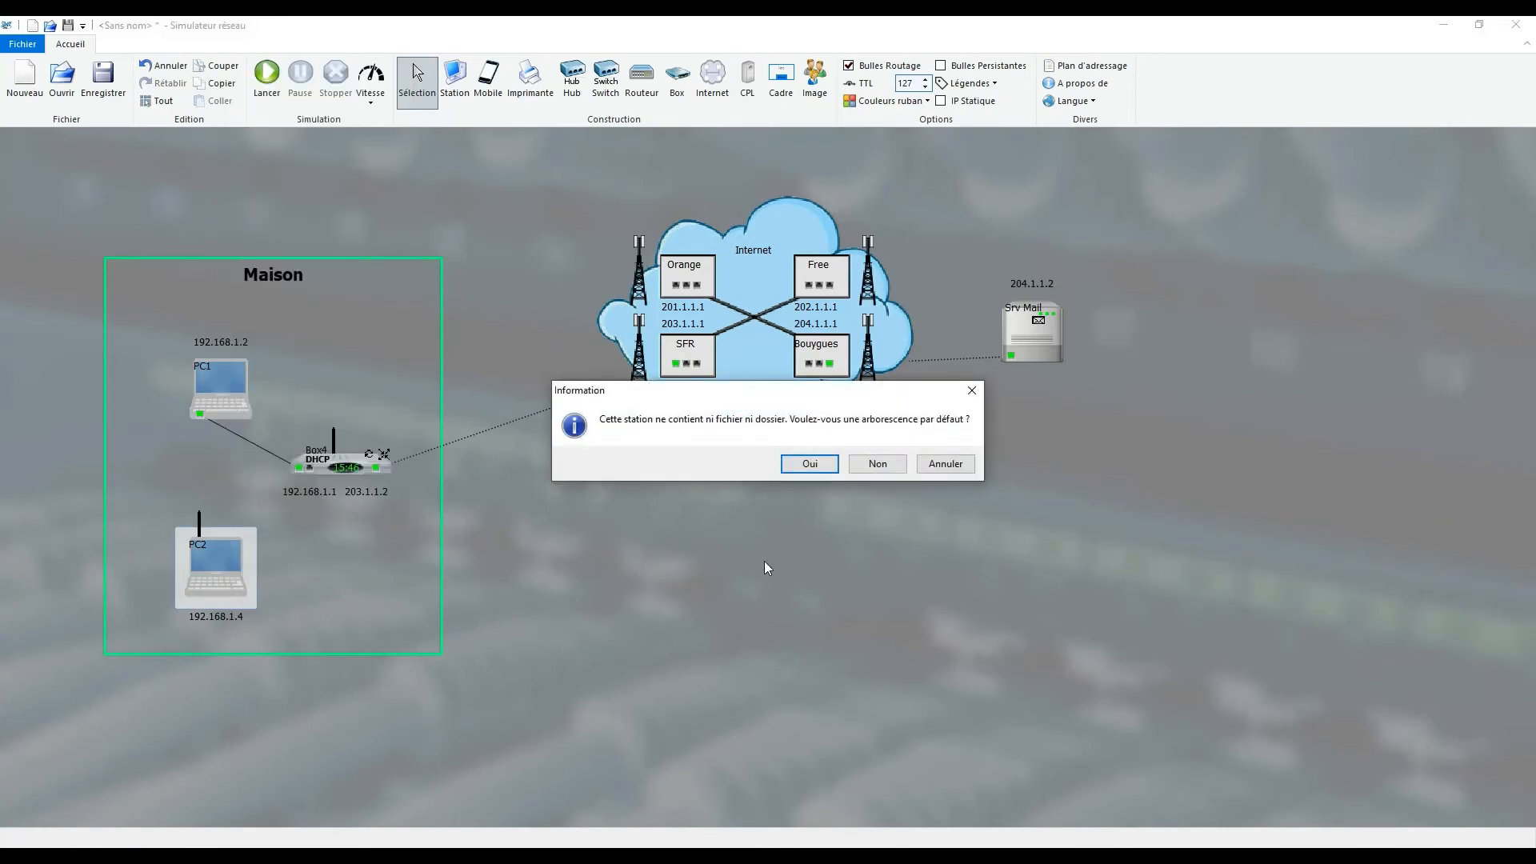
click(925, 466)
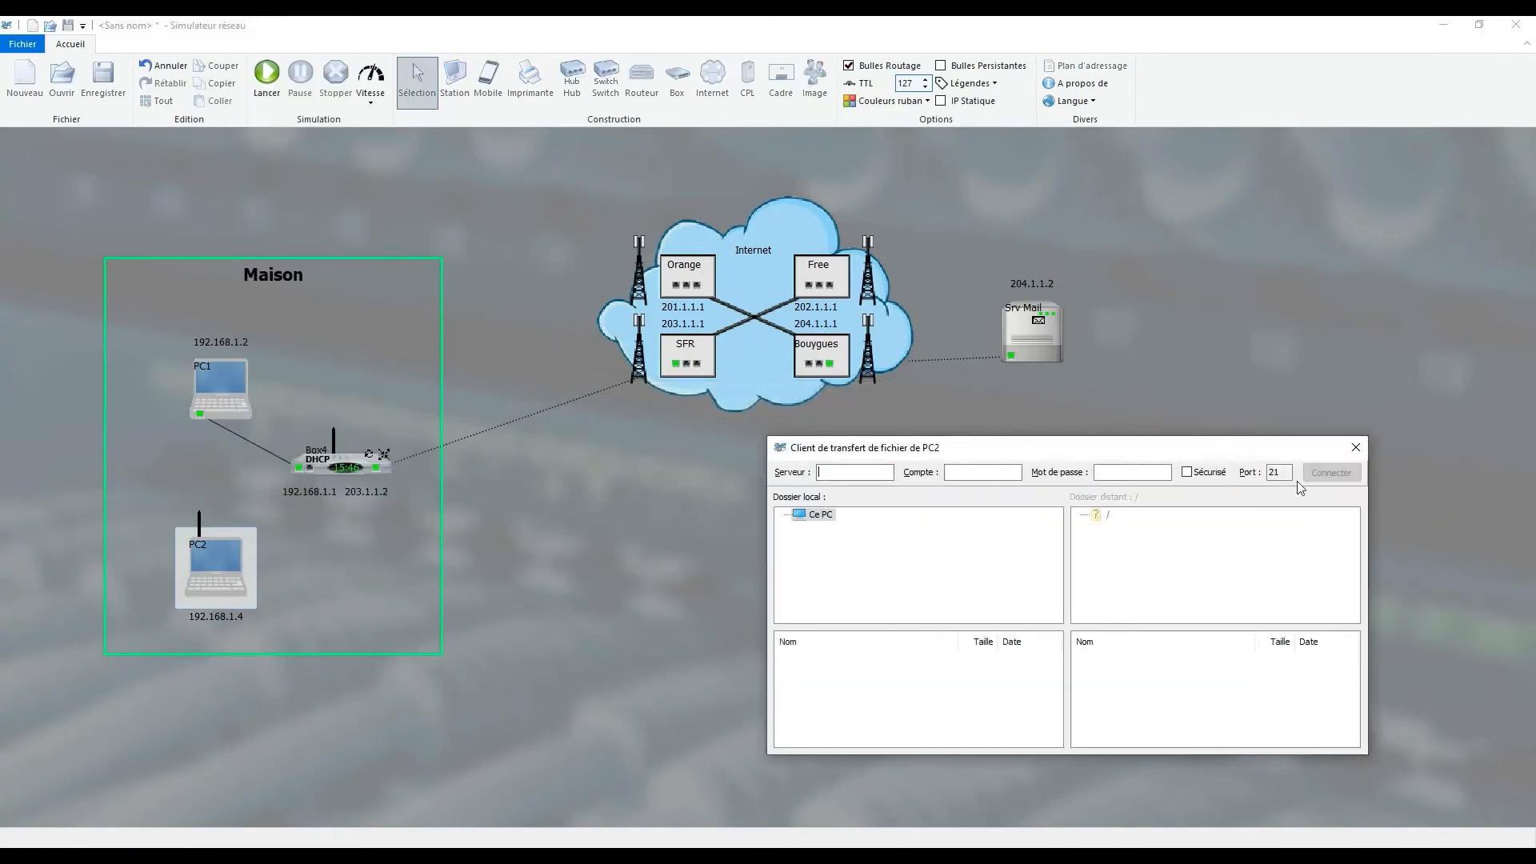
click(1348, 451)
- Open the mail client of PC2 and enter compte2's e-mail address and account password
right_click(192, 565)
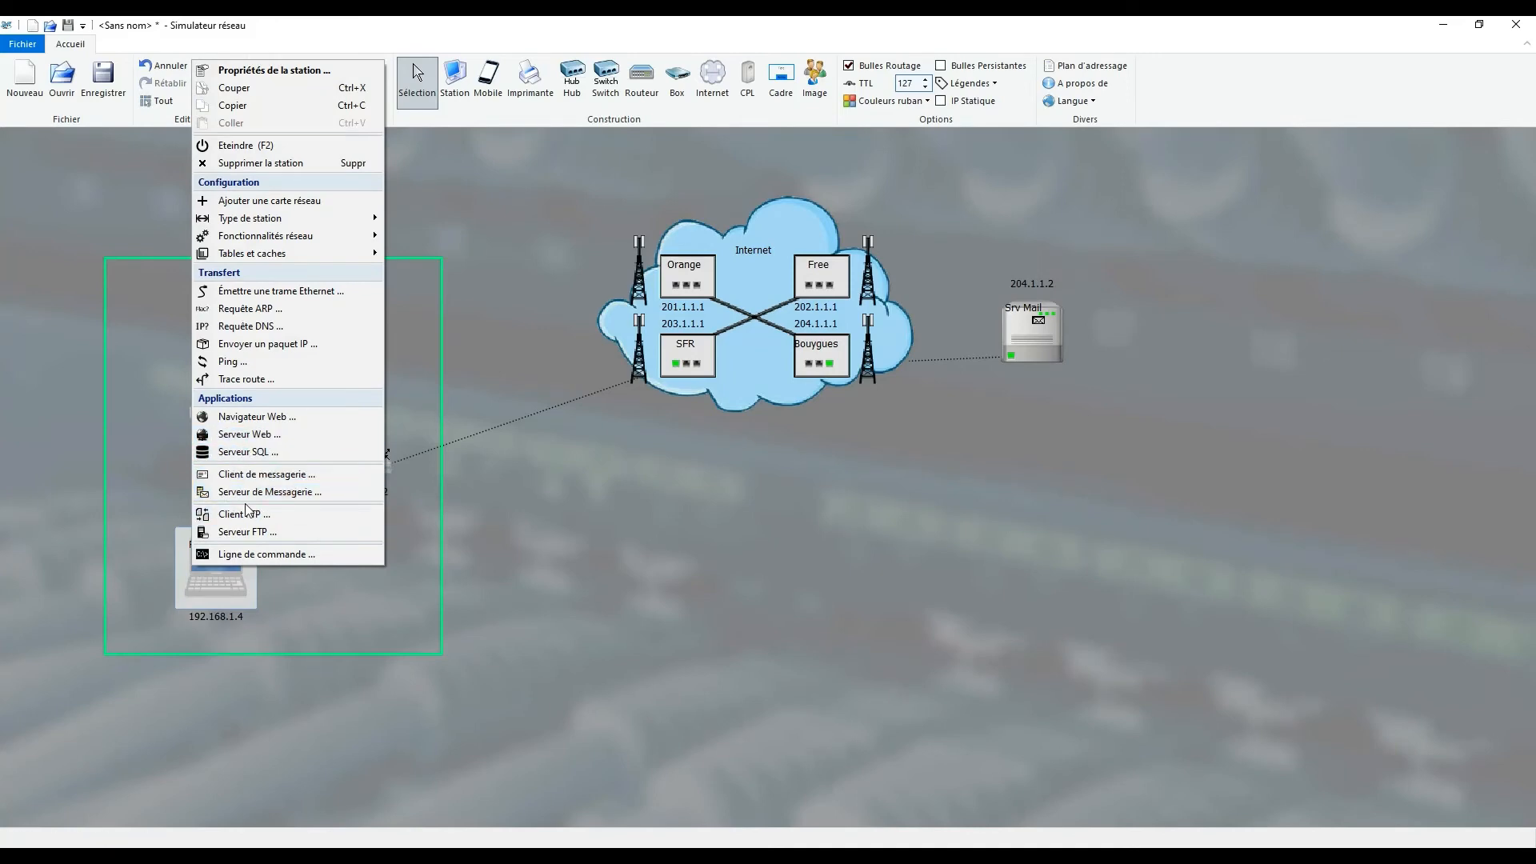
click(266, 477)
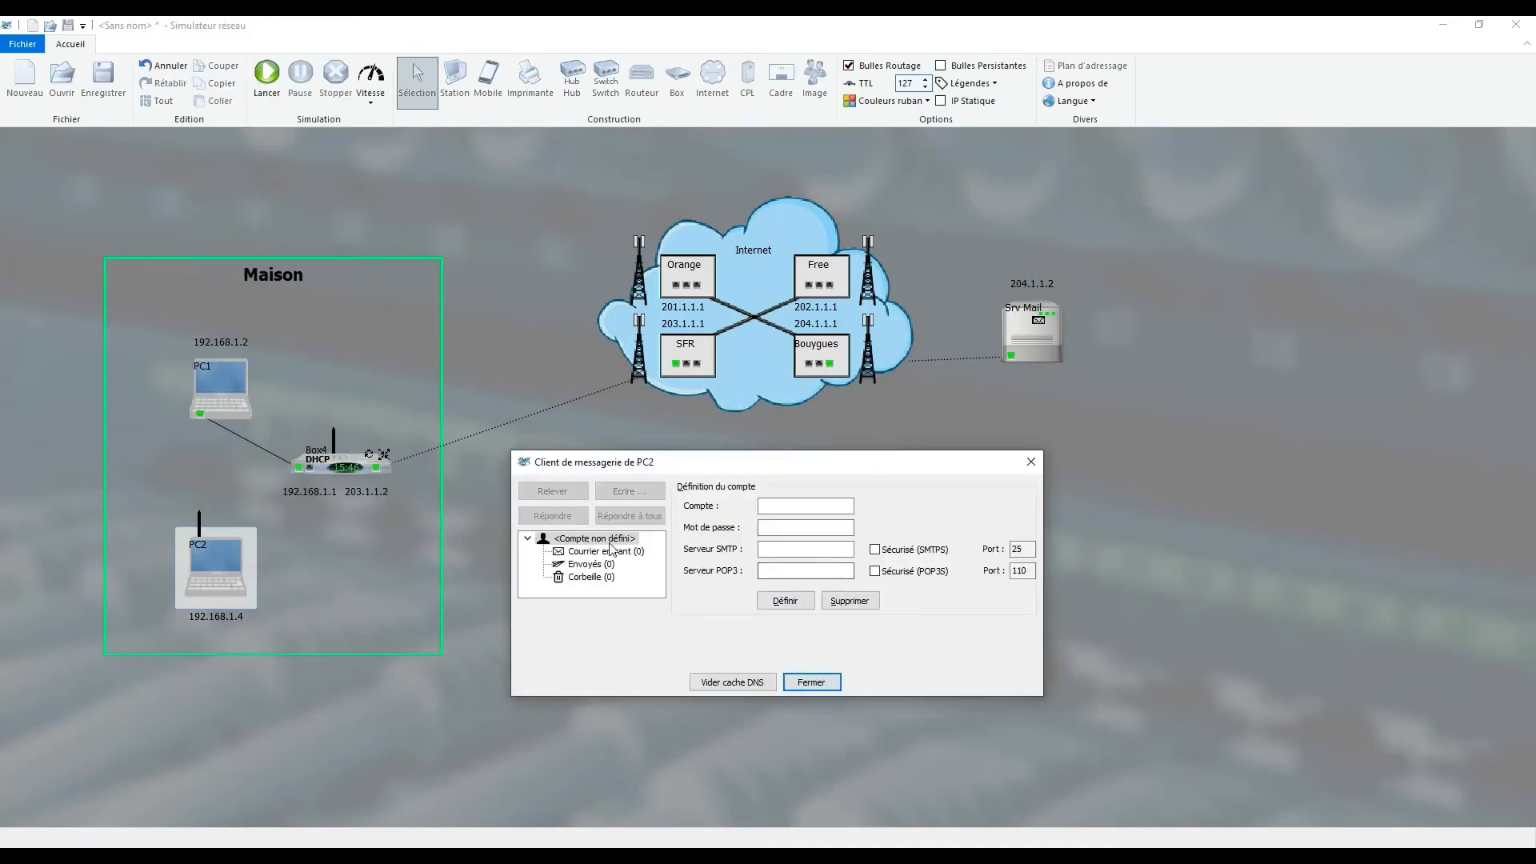
click(833, 506)
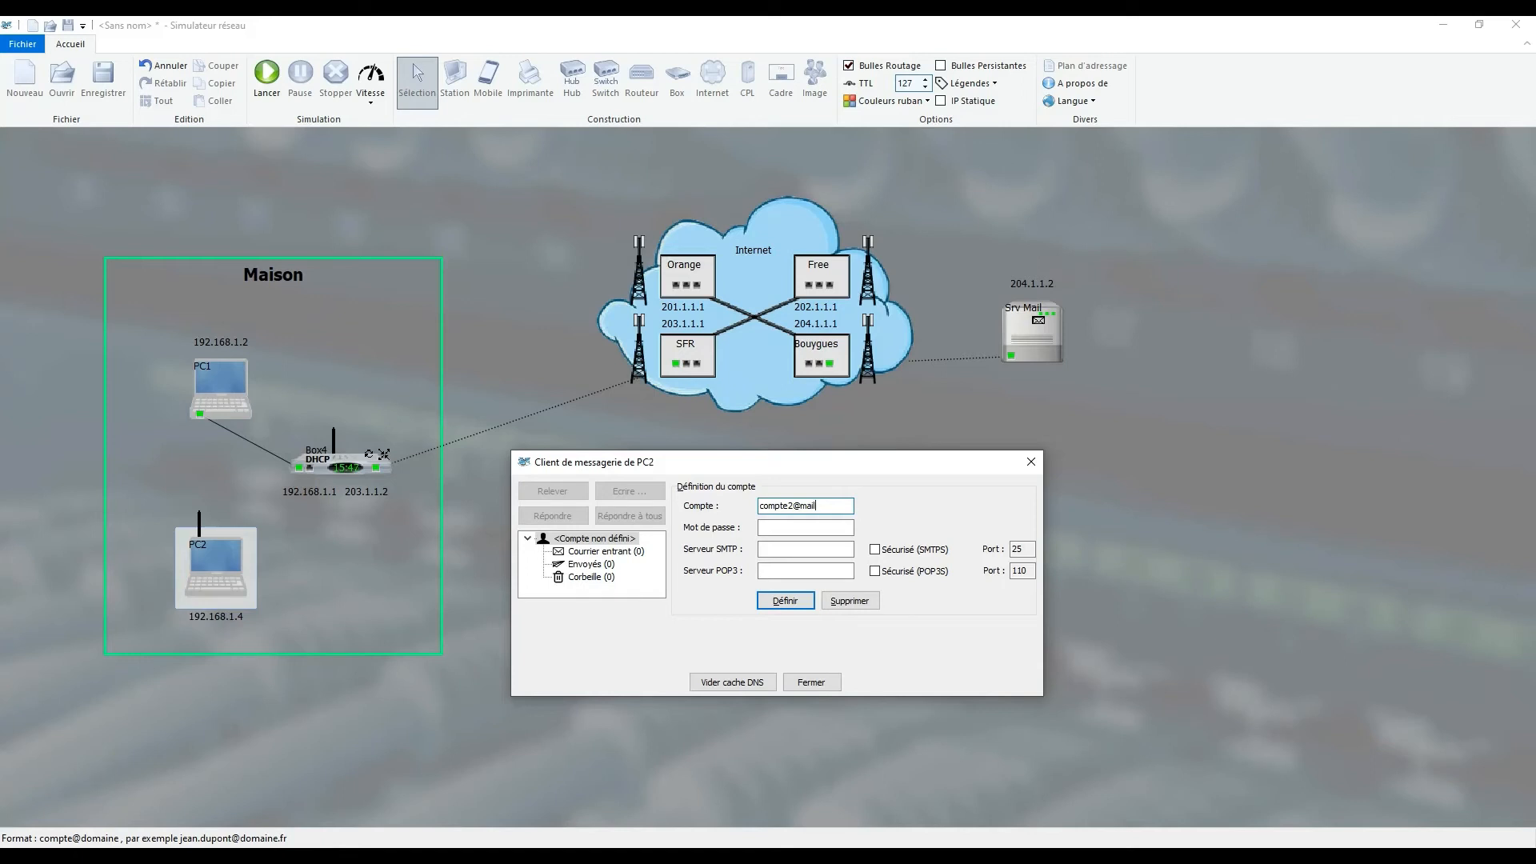
text(compte2@mail.fr)
key(Tab)
key(Tab)
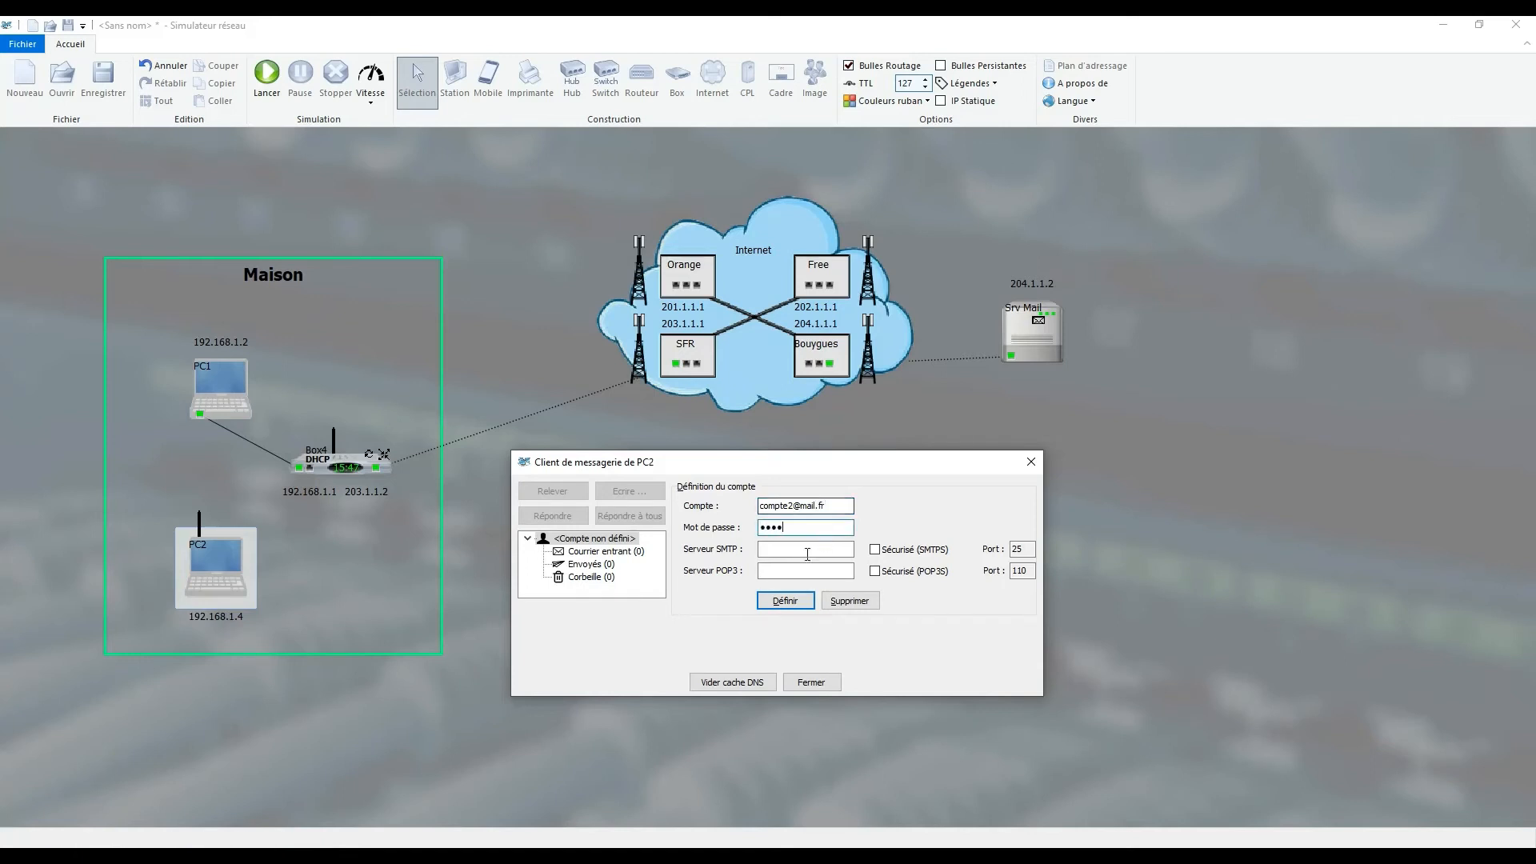
- Set PC2's SMTP and POP3 servers to the Srv Mail address 204.1.1.2 and define the account
click(1031, 281)
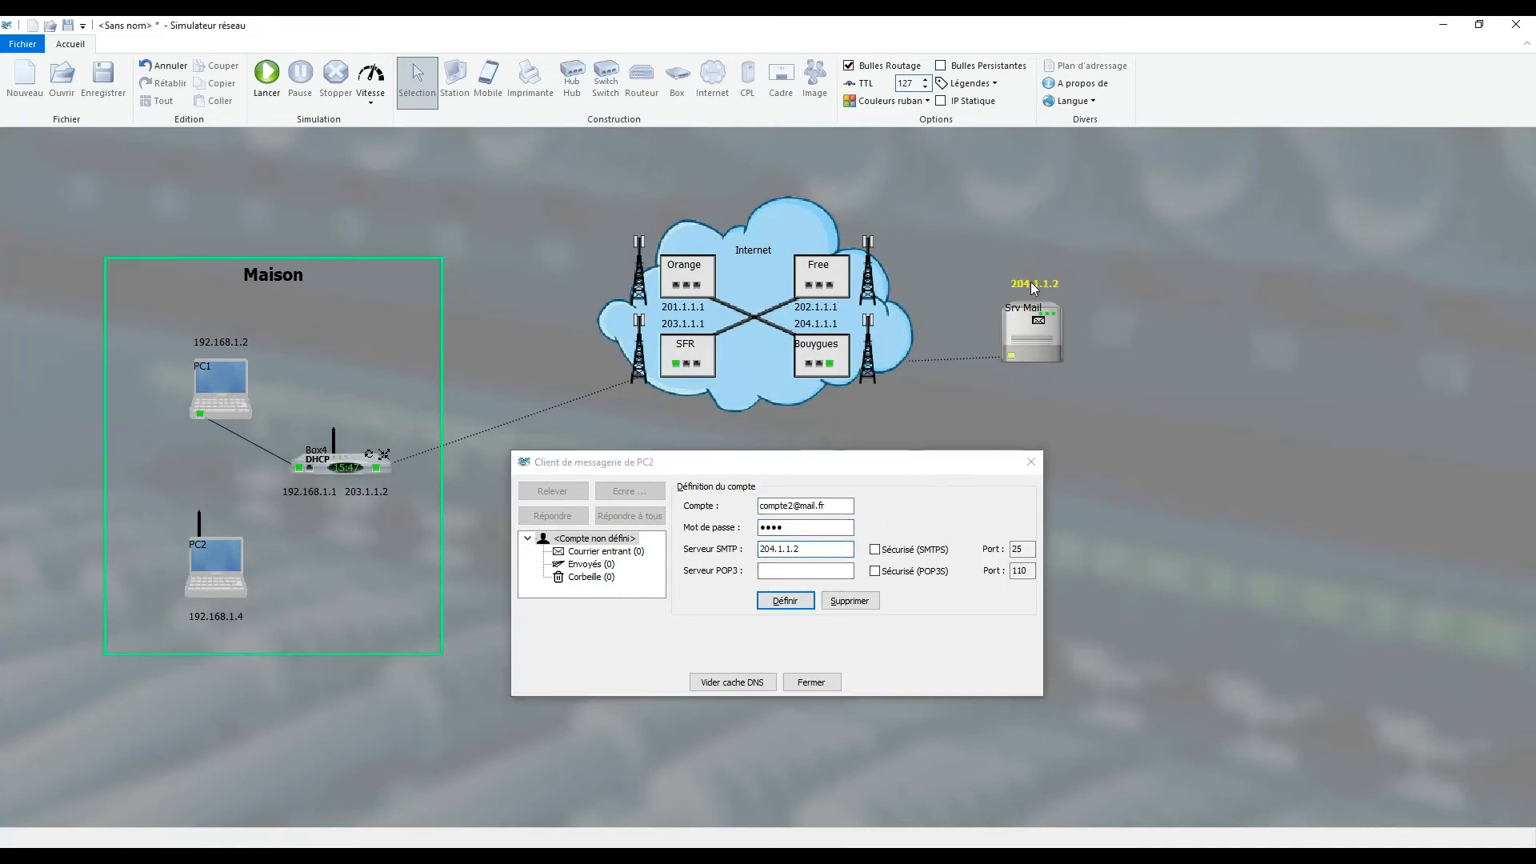
click(795, 572)
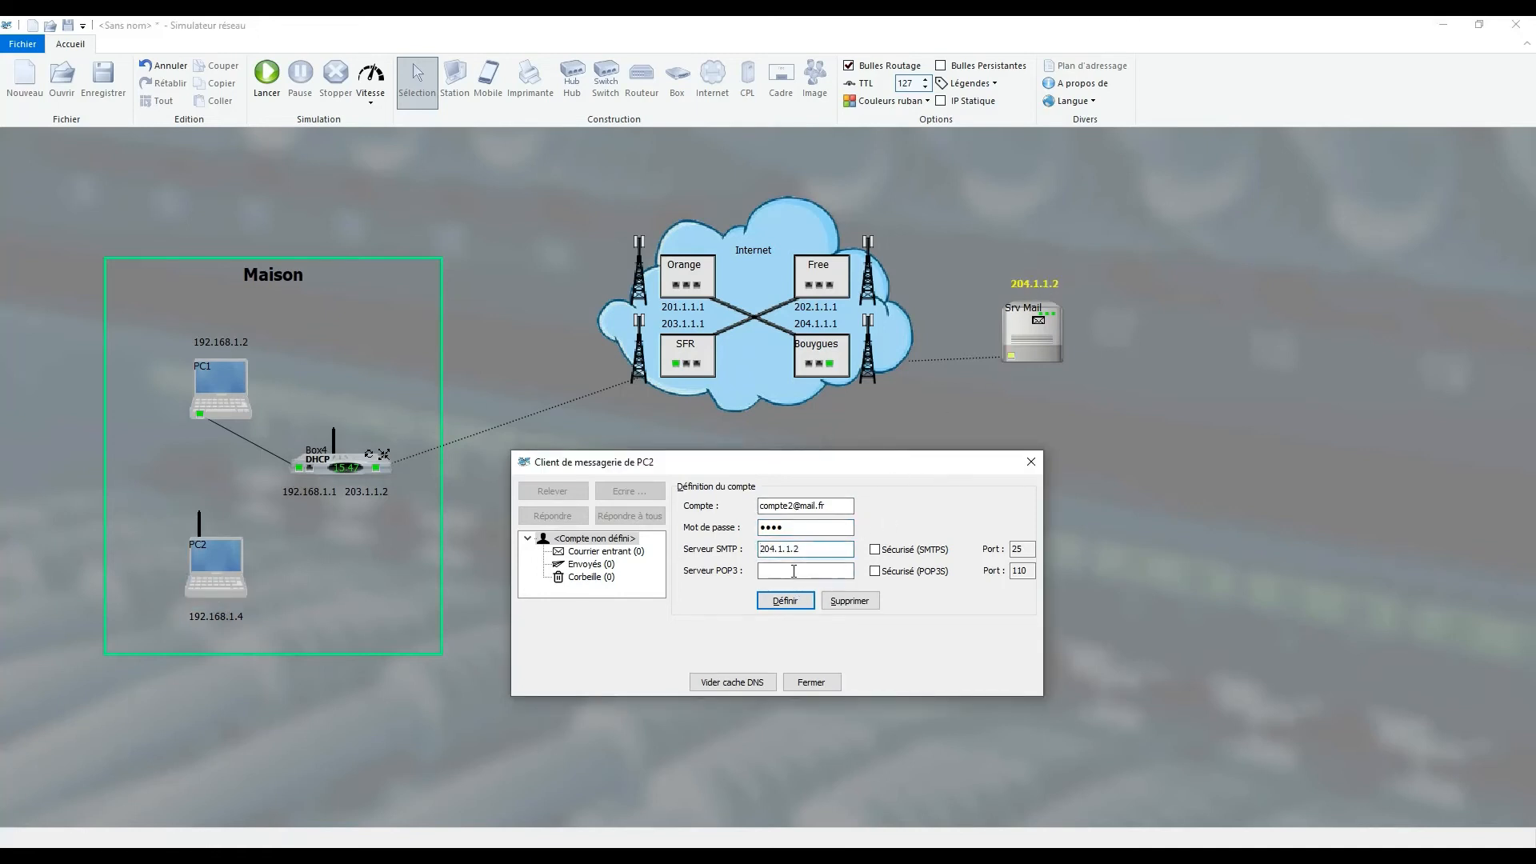
click(1024, 283)
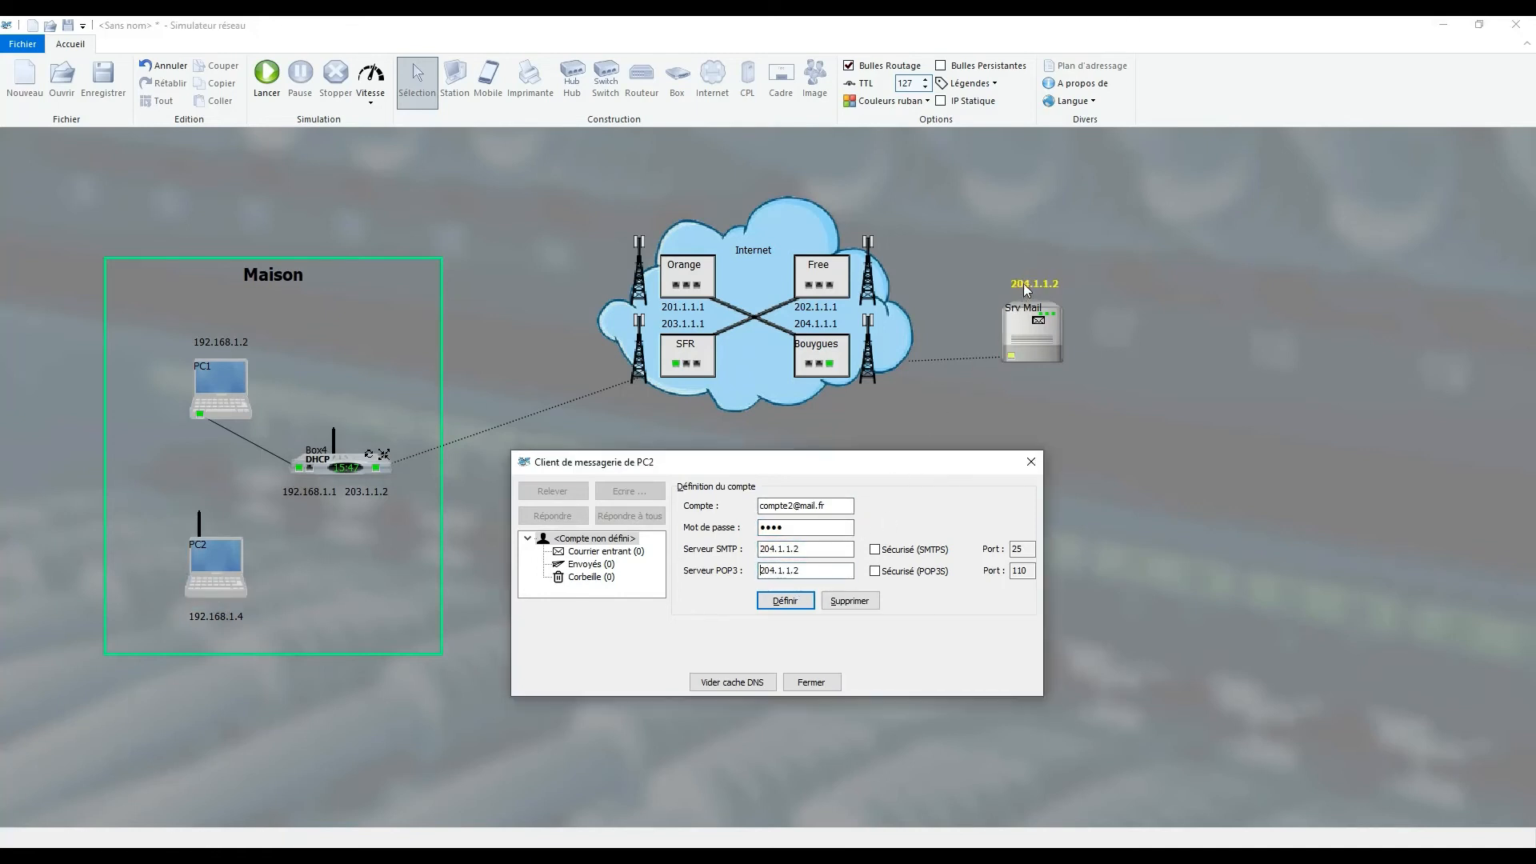
click(798, 606)
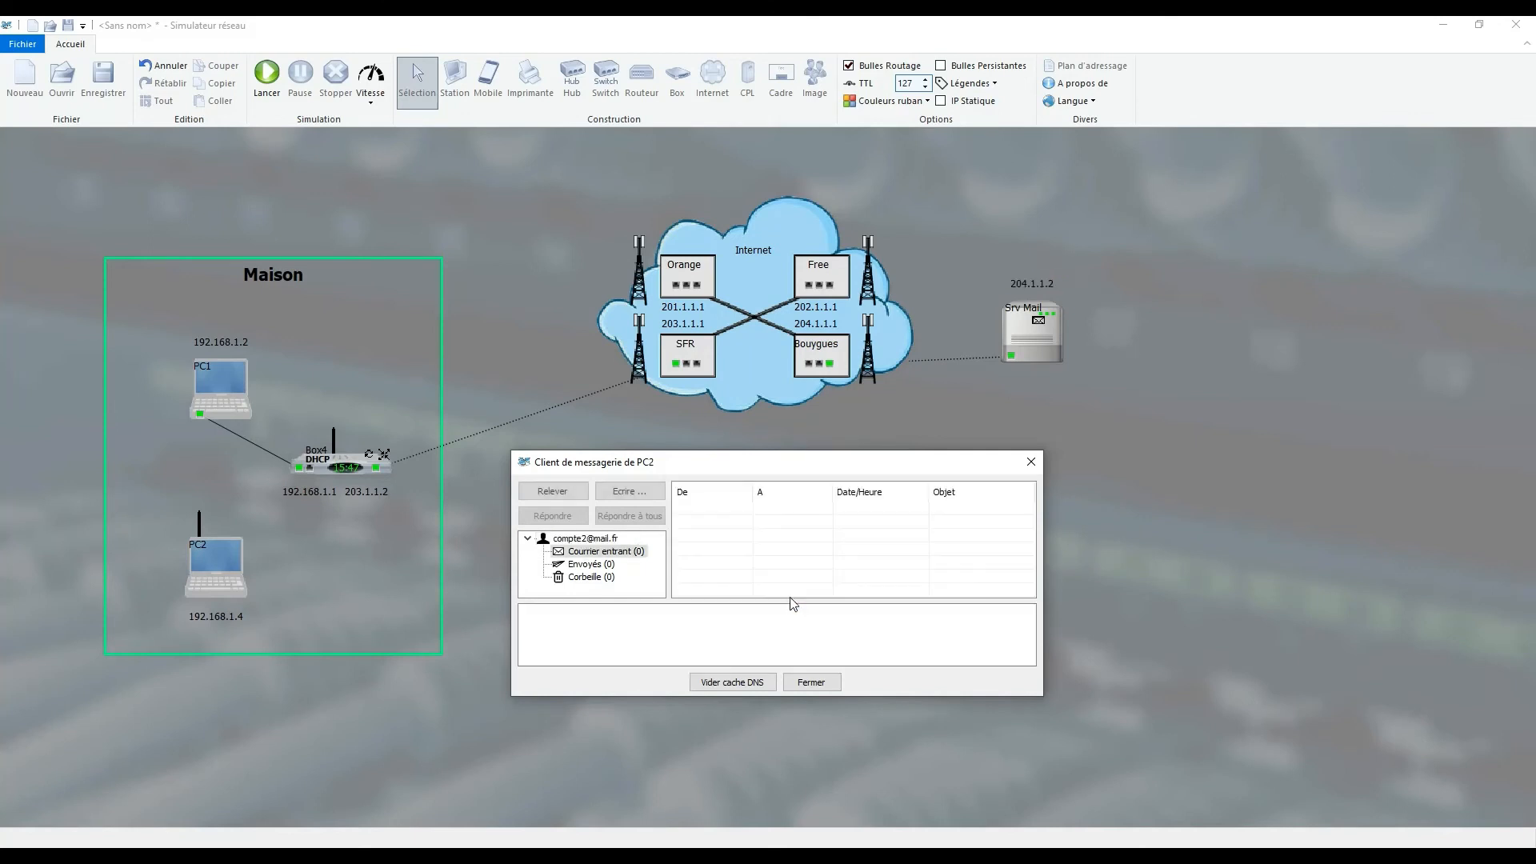
- Retrieve the incoming mail on PC2, read the "essai" message and close the mail client
click(545, 492)
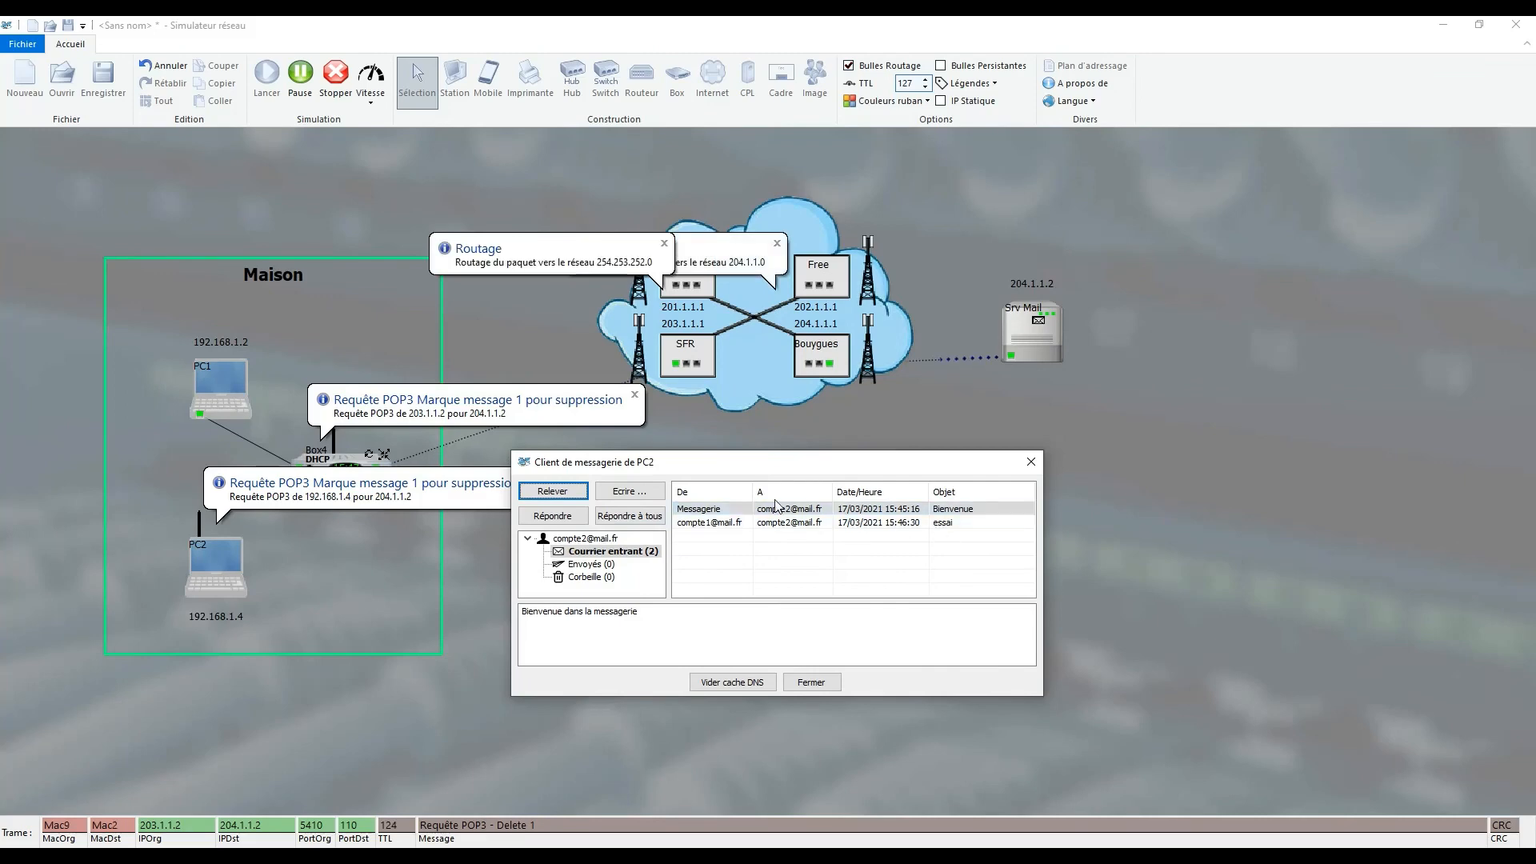
click(734, 524)
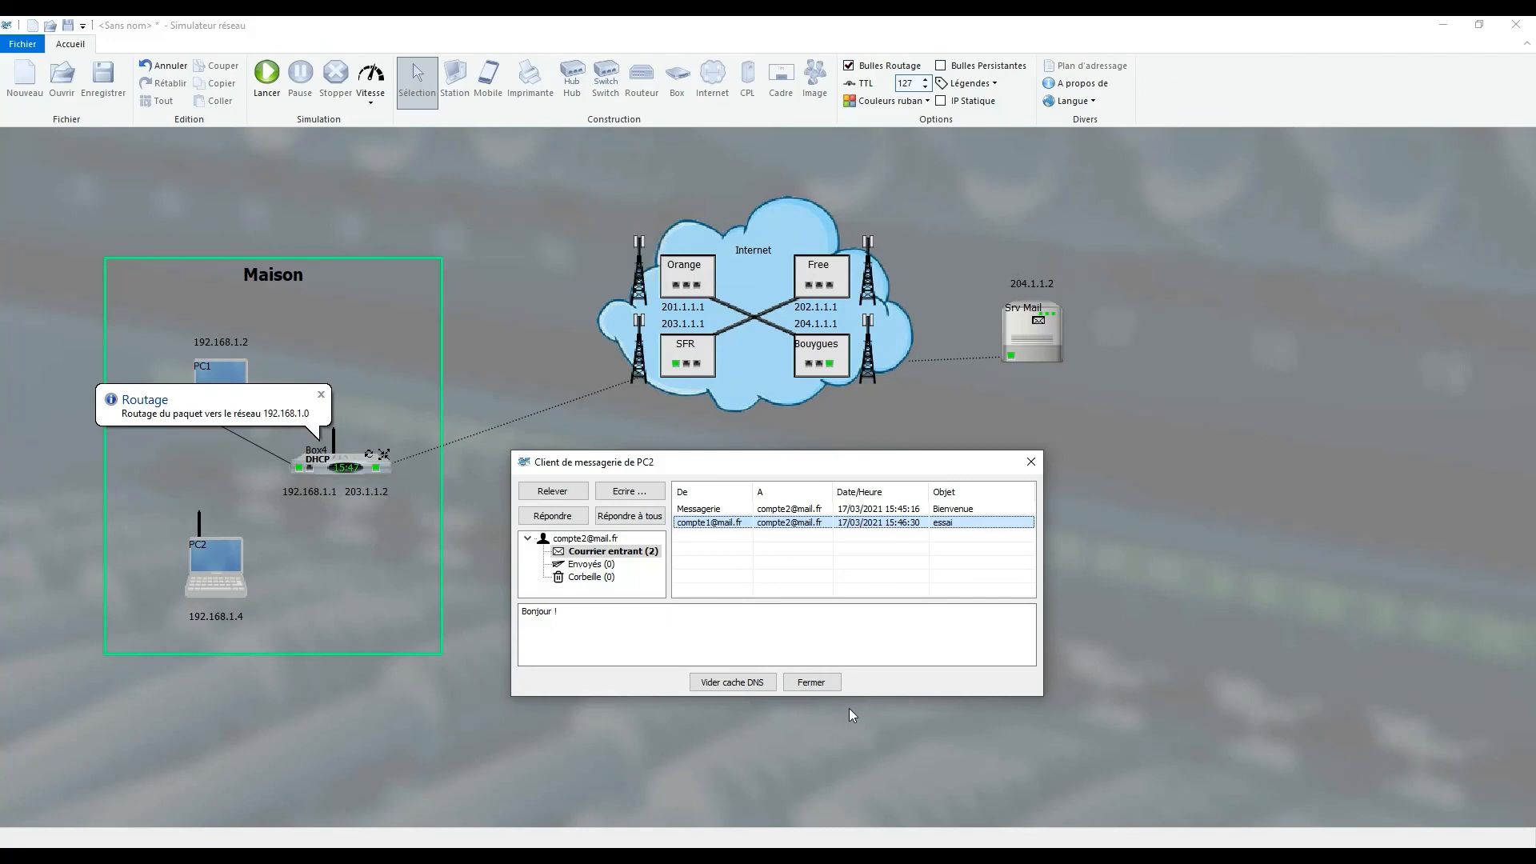
click(815, 684)
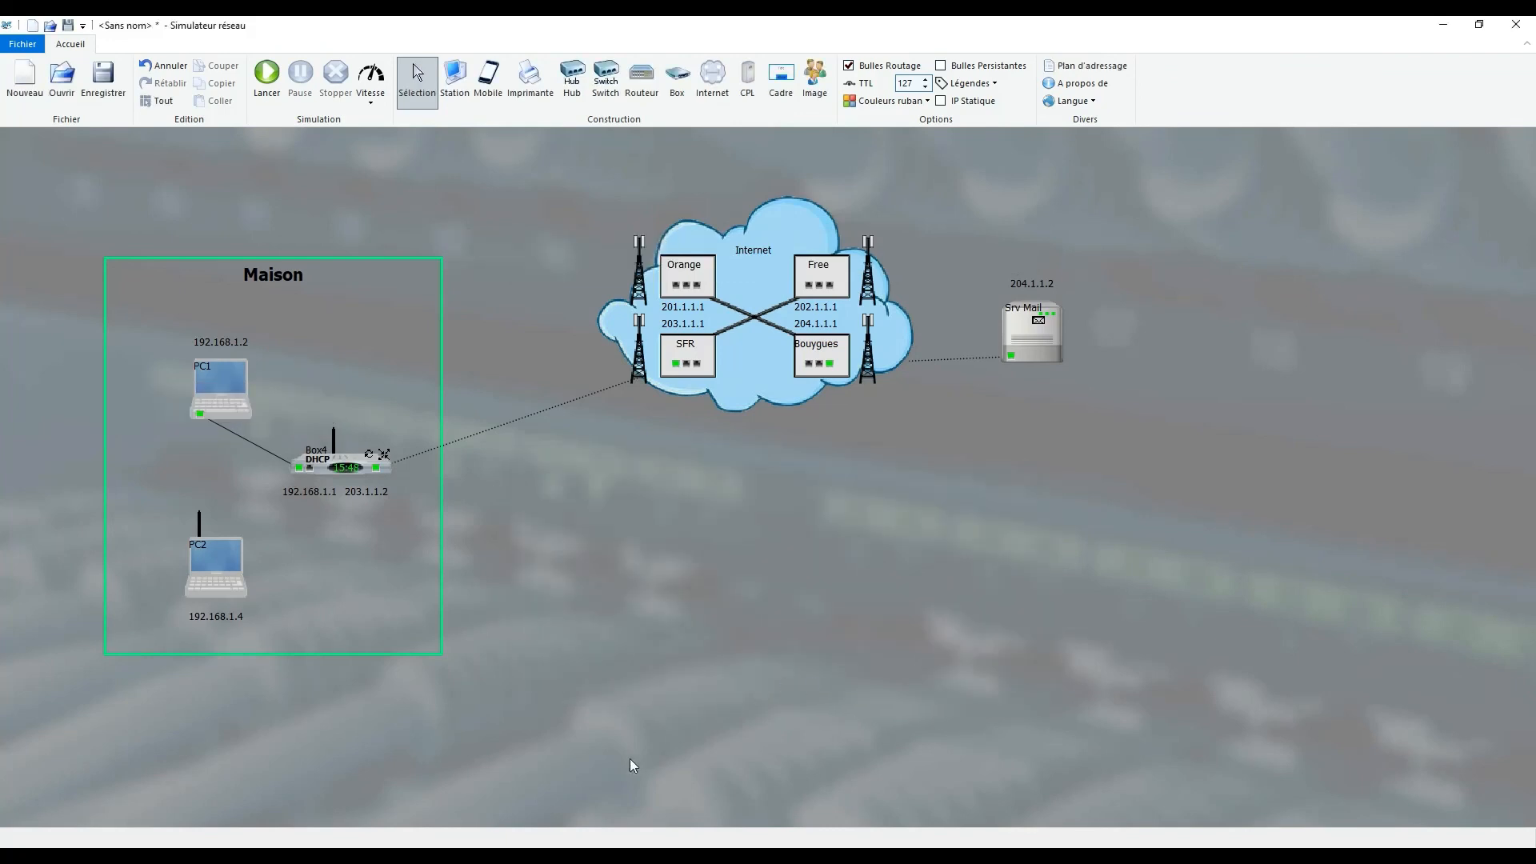